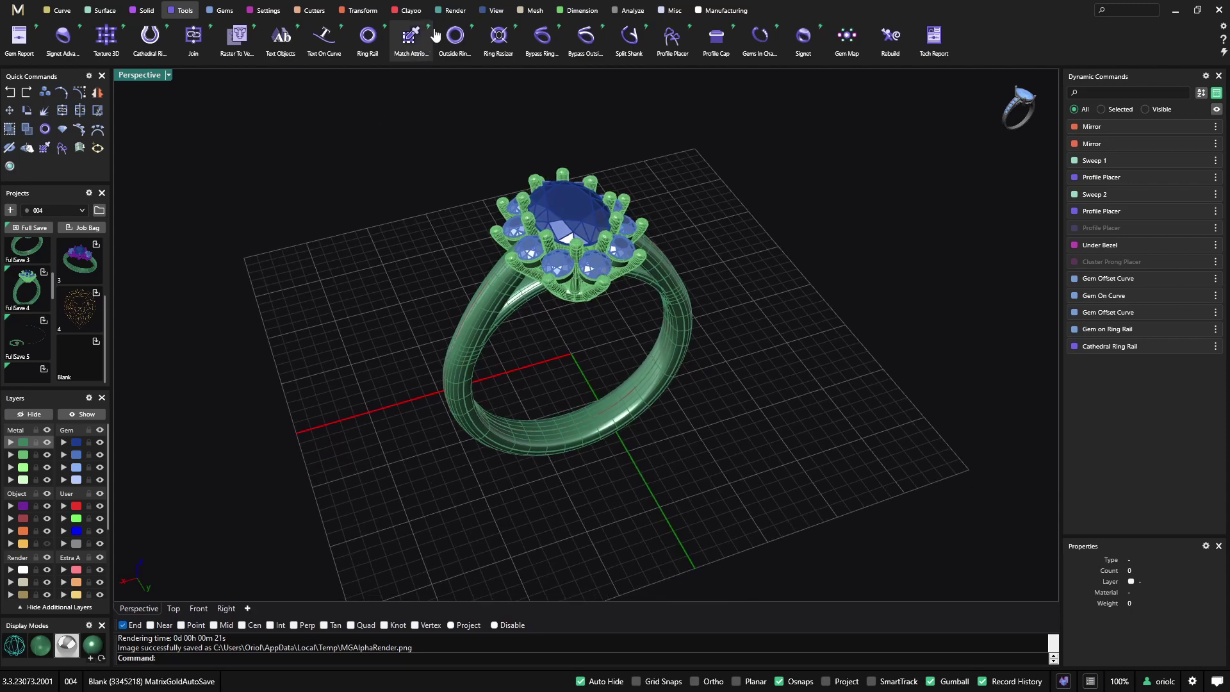
Open the Render Studio materials library and orbit the ring to a low front view.
click(451, 11)
click(19, 39)
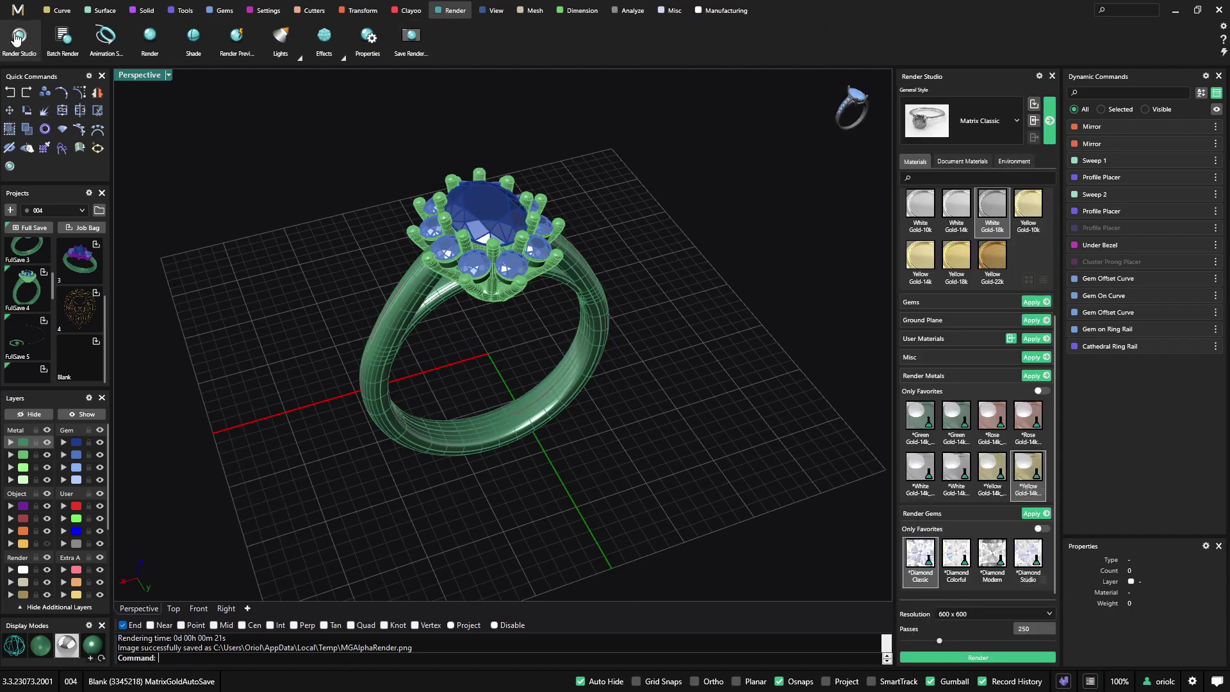
scroll(954, 256, down, 5)
scroll(954, 257, up, 5)
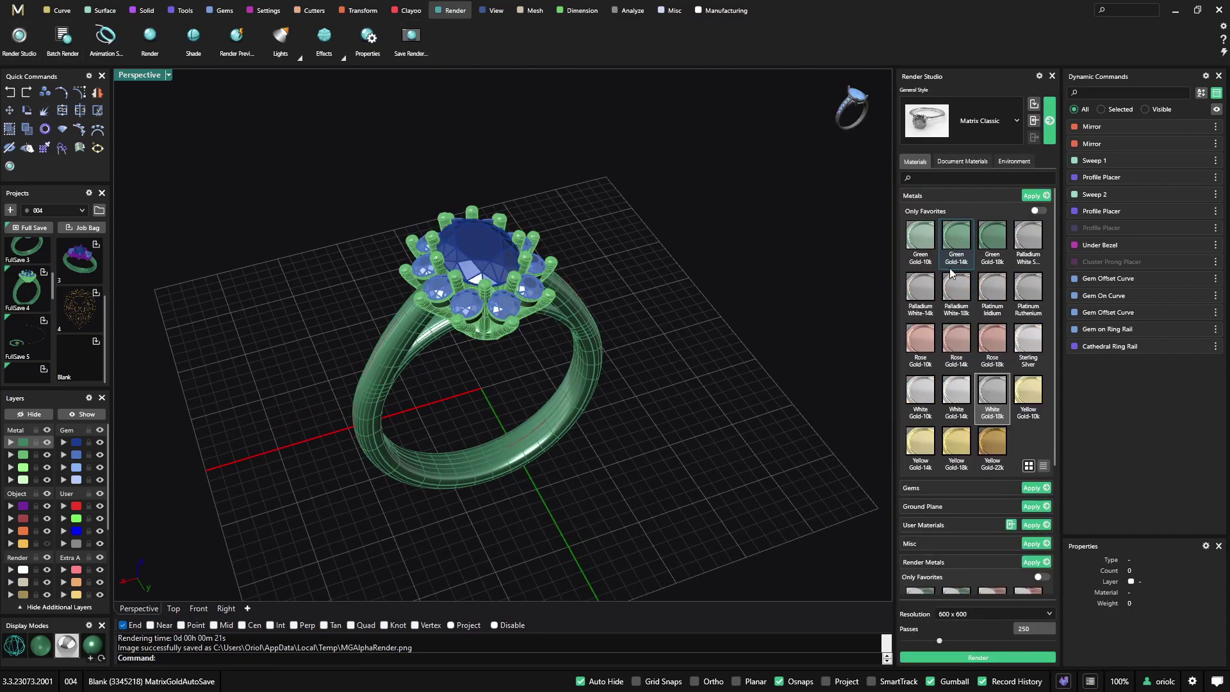
right_drag(387, 271, 561, 386)
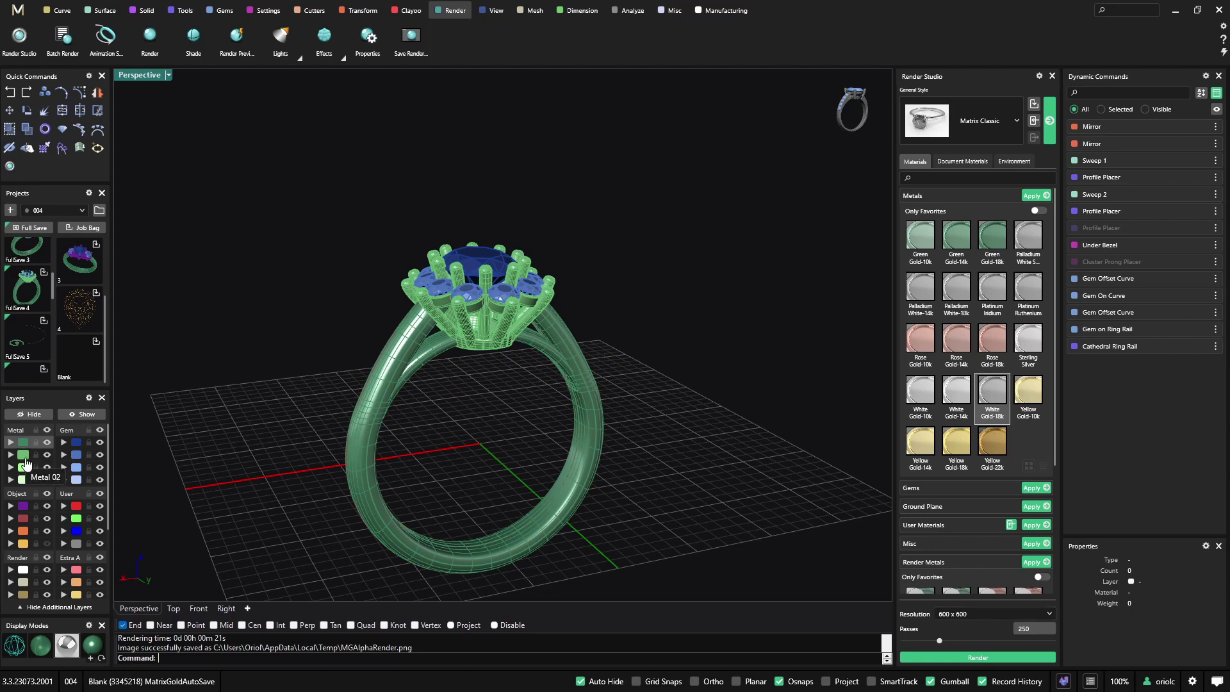
Apply White Gold-18k to the ring head on layer Metal 02.
click(25, 463)
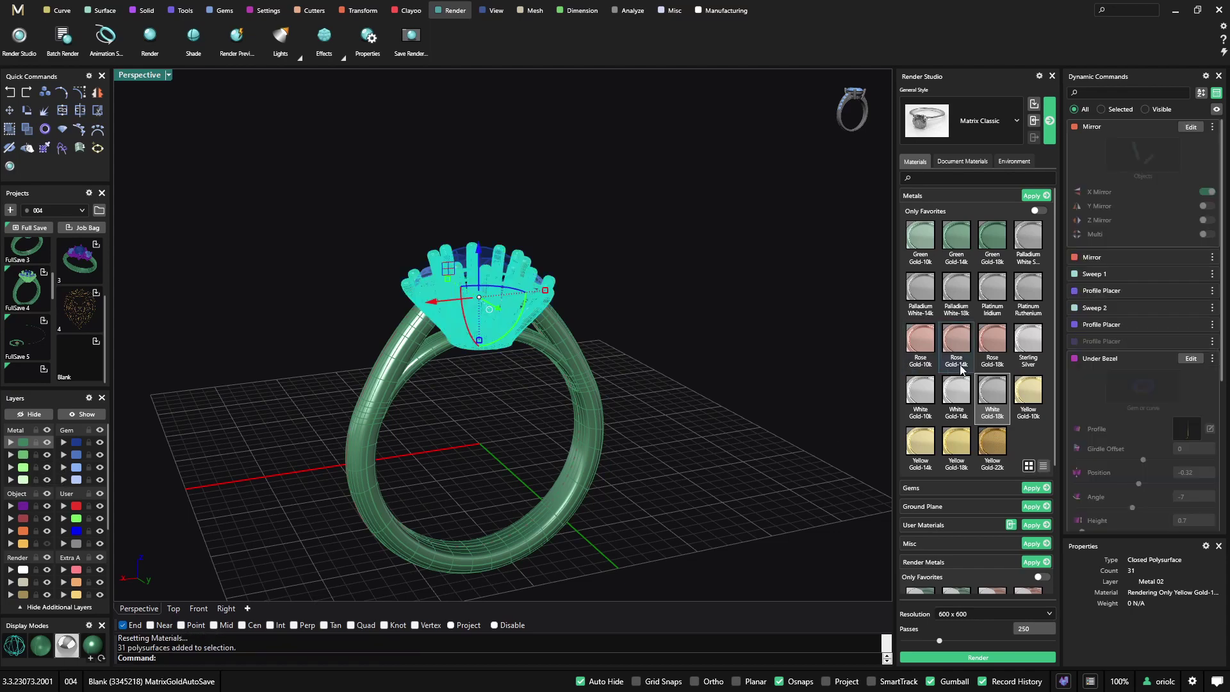
right_click(991, 395)
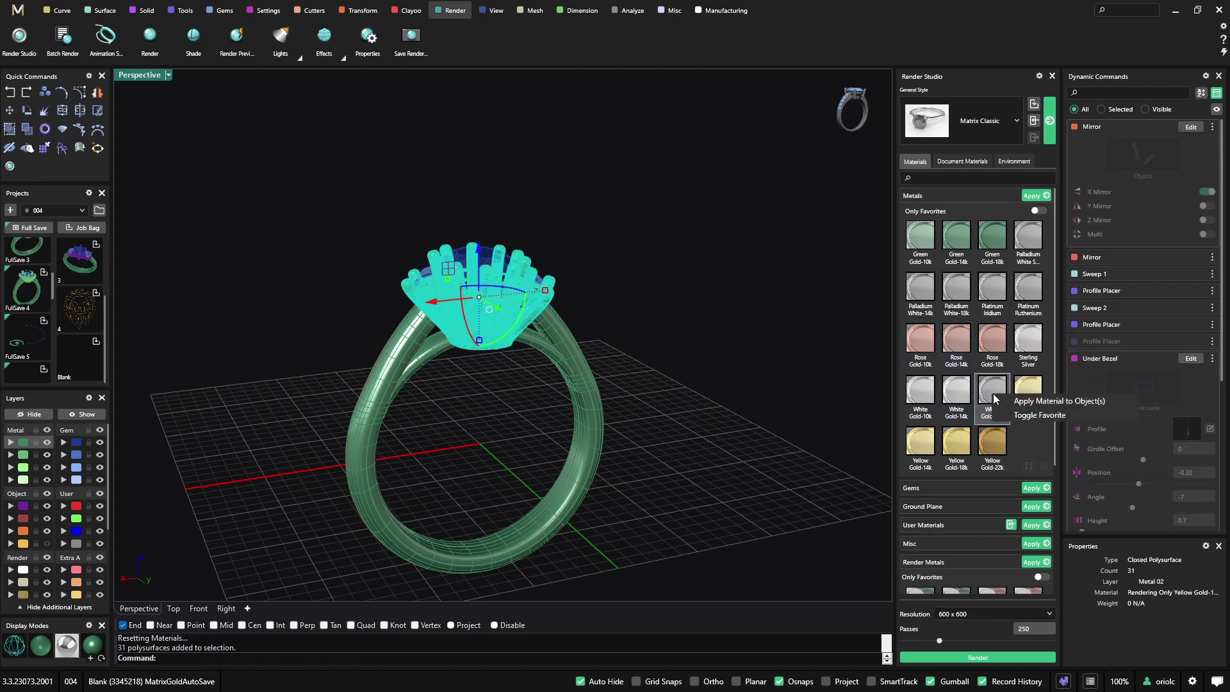
click(1042, 401)
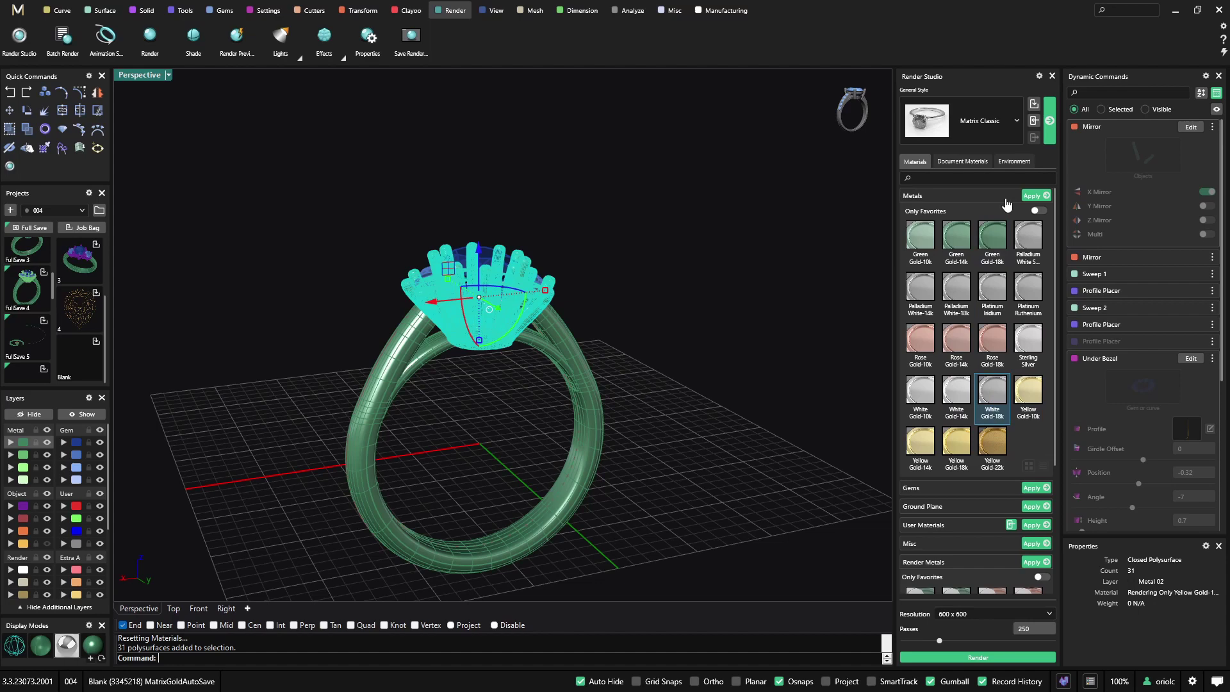
click(1036, 196)
Select the shank on layer Metal 01 for the Yellow Gold-18k material.
click(768, 247)
click(23, 442)
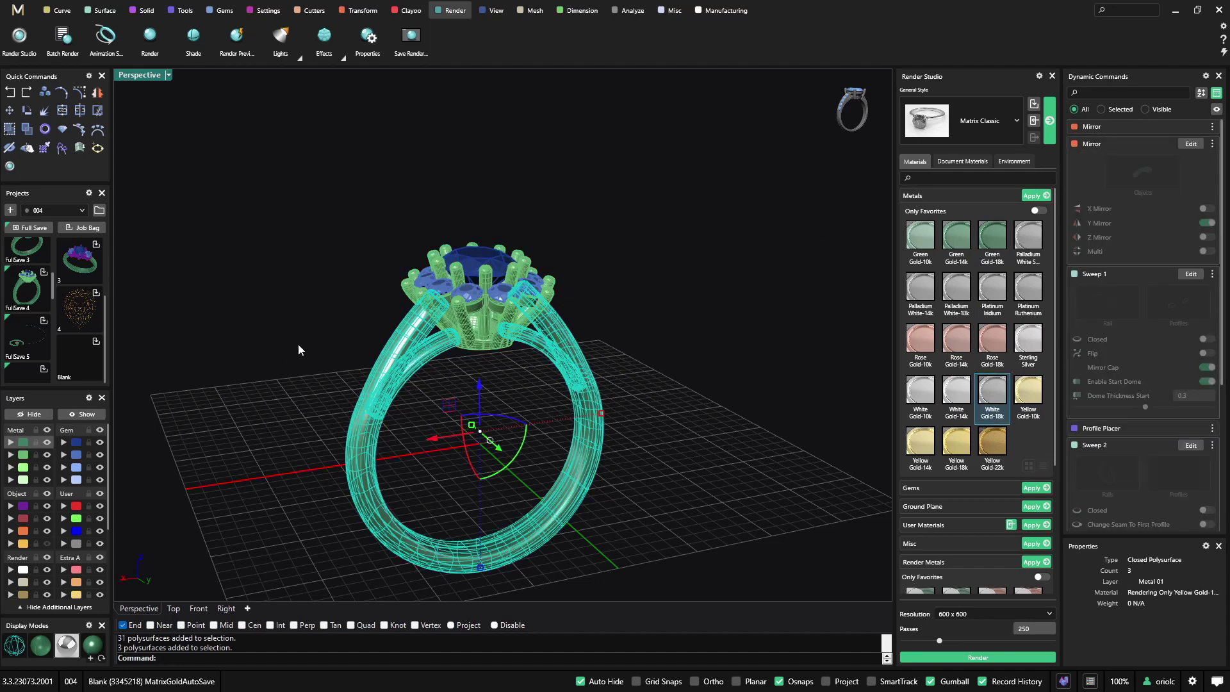
right_click(954, 454)
Apply Yellow Gold-18k to the shank and Diamond to the centre gem.
click(986, 448)
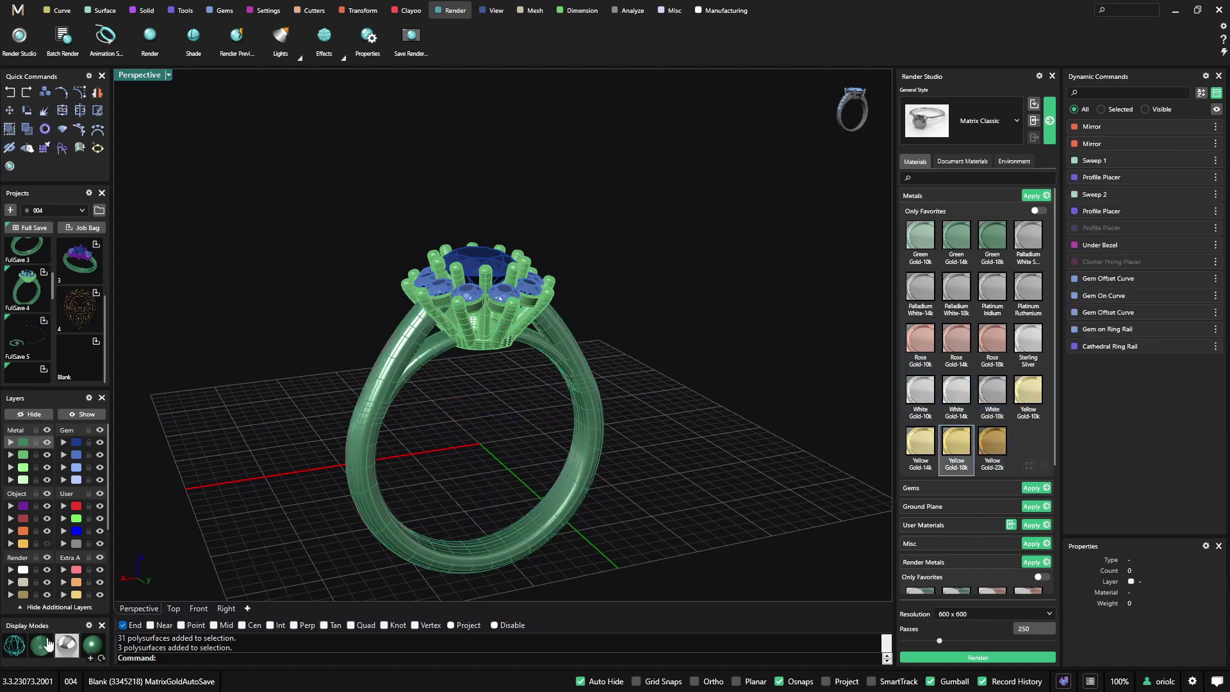
click(66, 646)
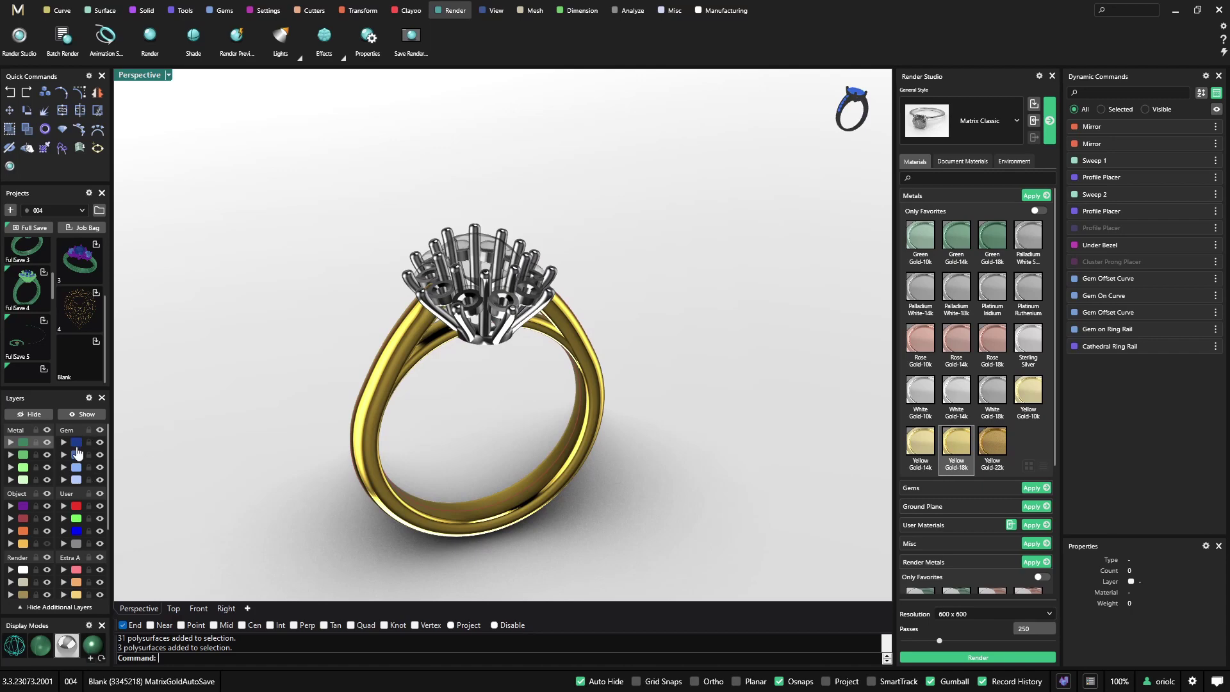
click(76, 443)
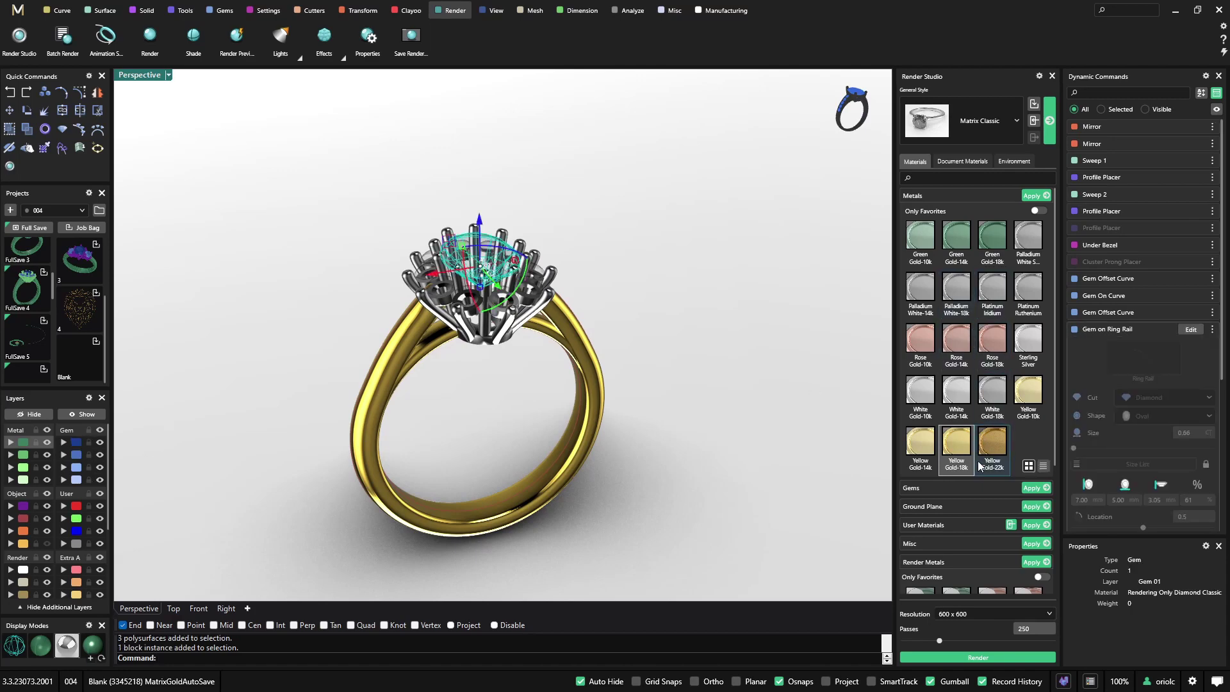
click(948, 488)
scroll(928, 545, down, 5)
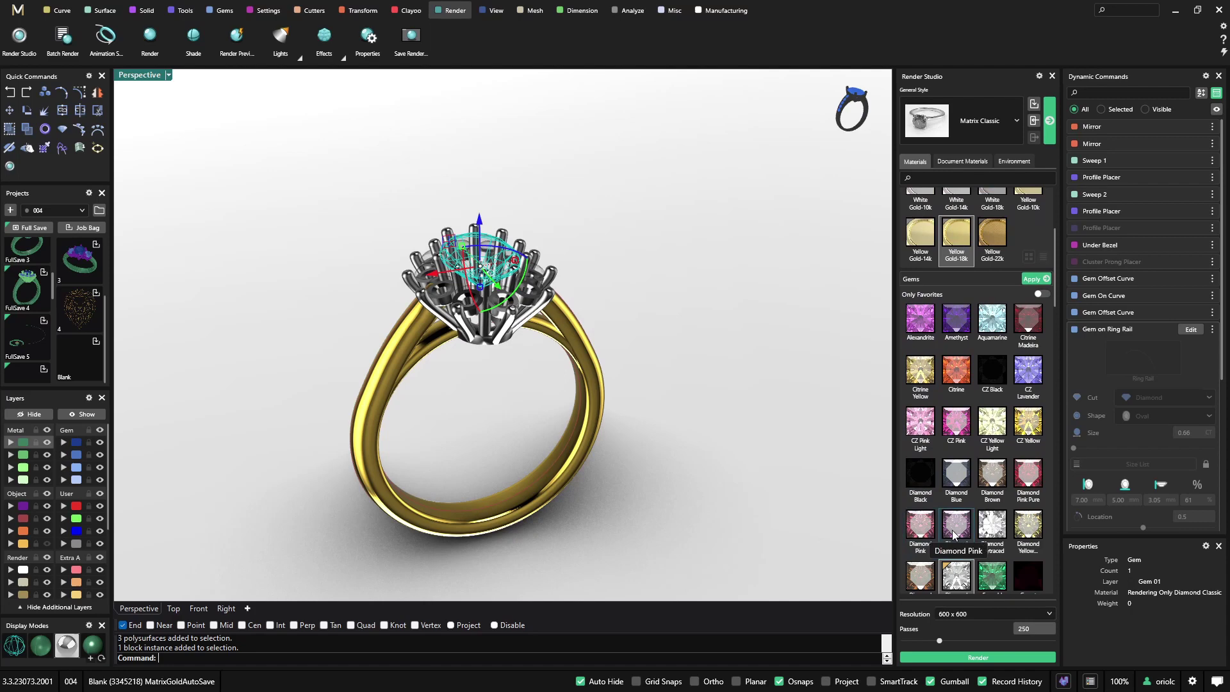
right_click(948, 534)
click(1016, 539)
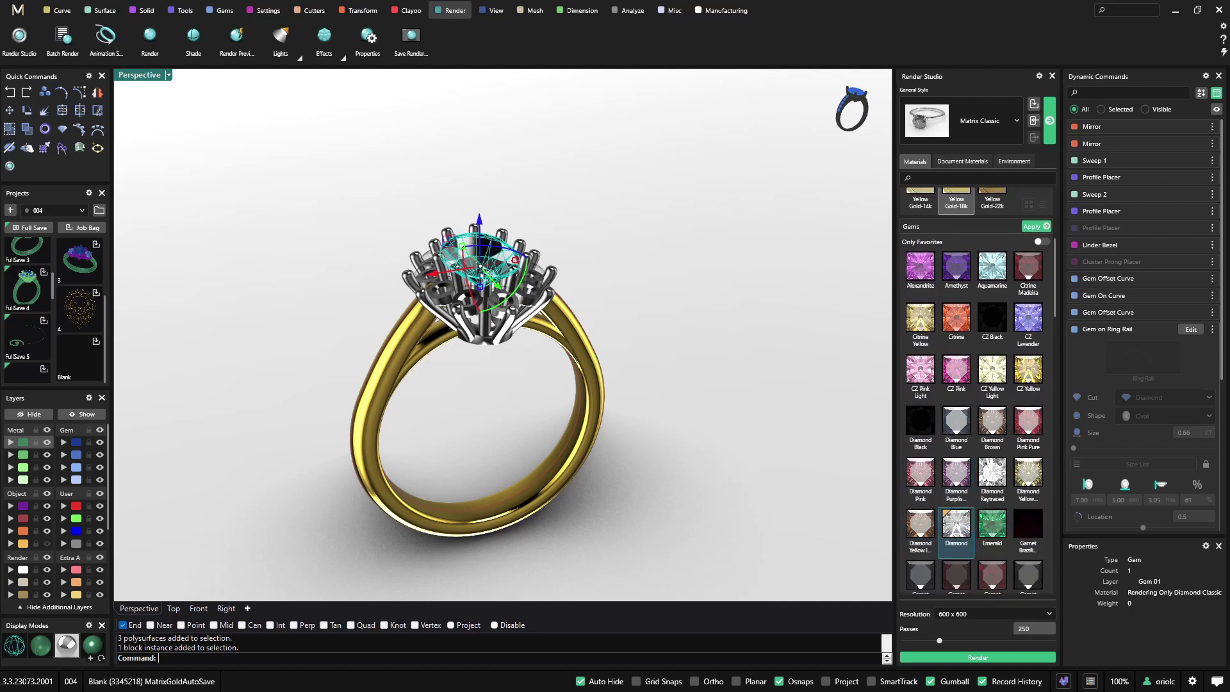
Apply Alexandrite to the ten side gems and preview the ring in rendered display.
click(43, 645)
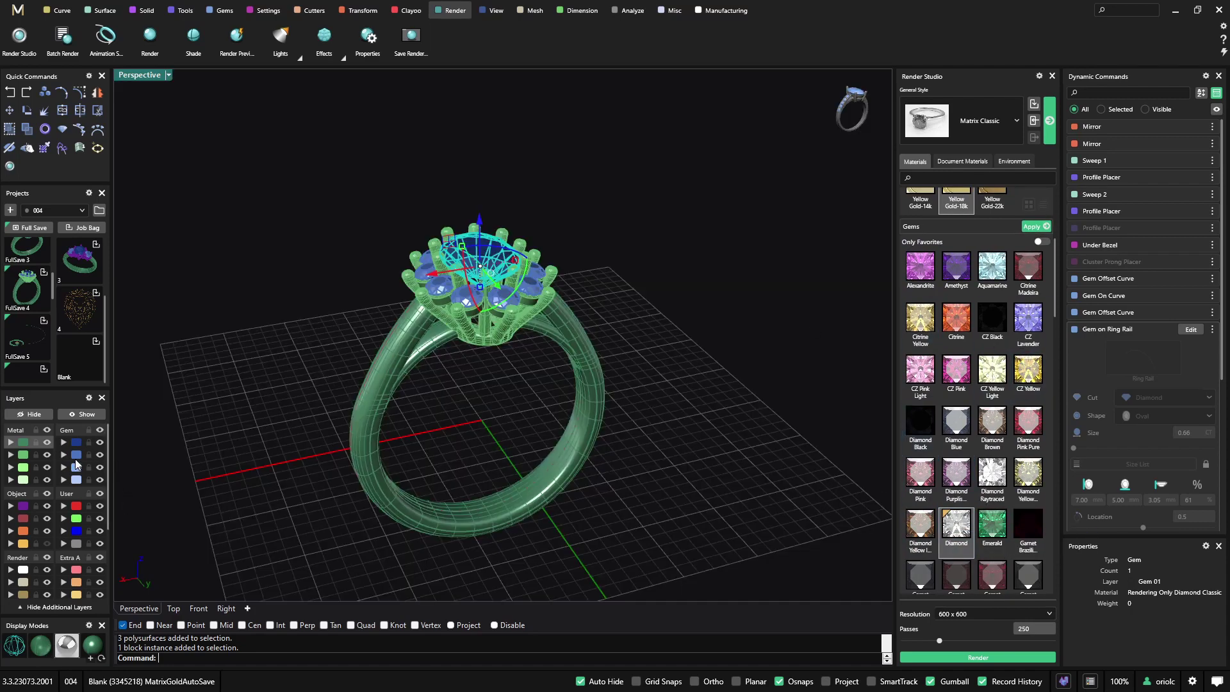
click(75, 457)
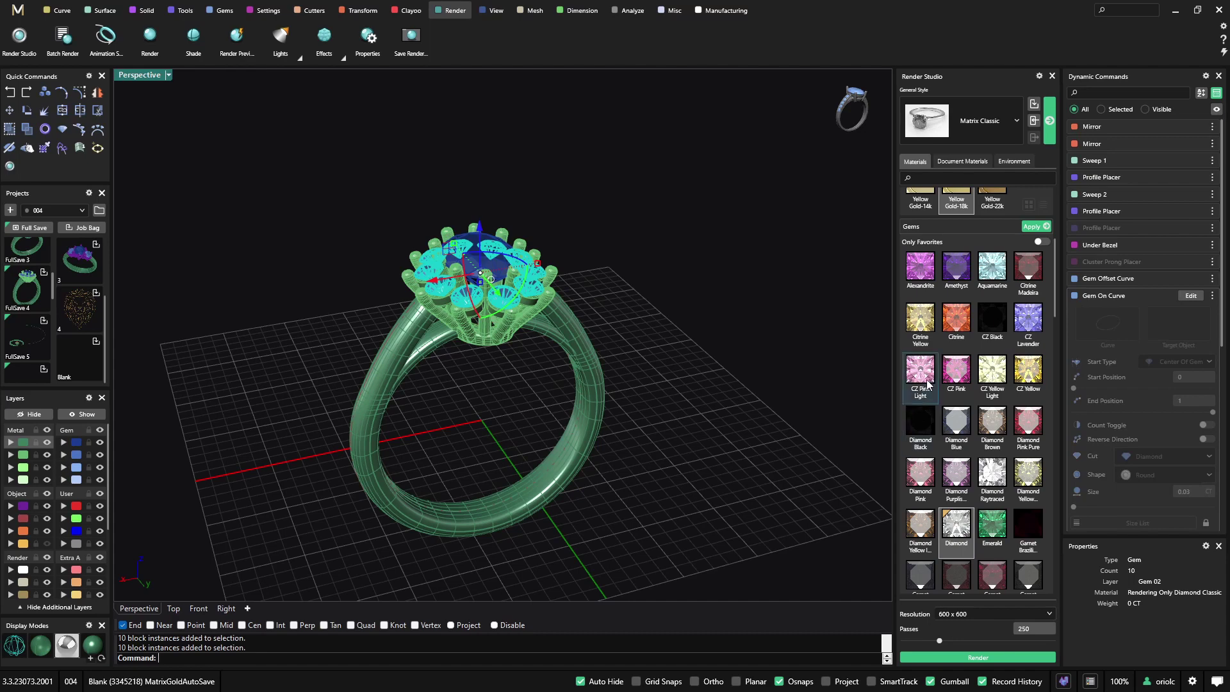
click(931, 291)
right_click(931, 291)
click(980, 280)
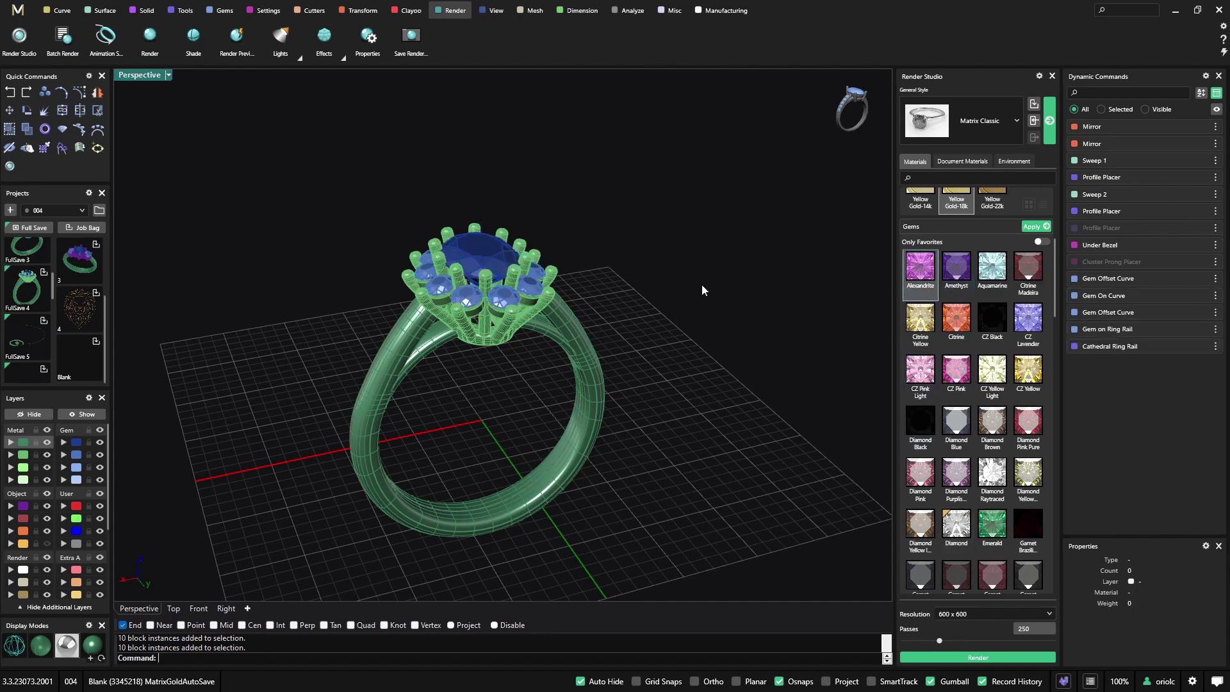
click(58, 644)
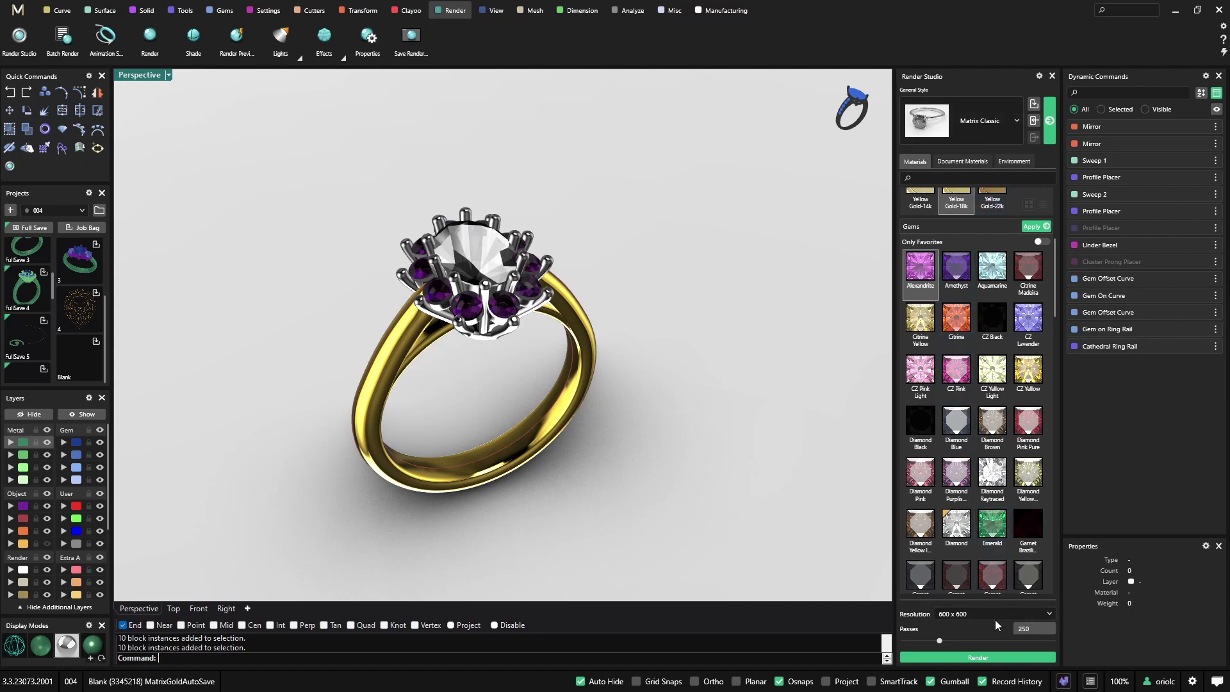
Run the final 600 x 600, 250-pass render, saved as MGAlphaRender.png.
click(992, 657)
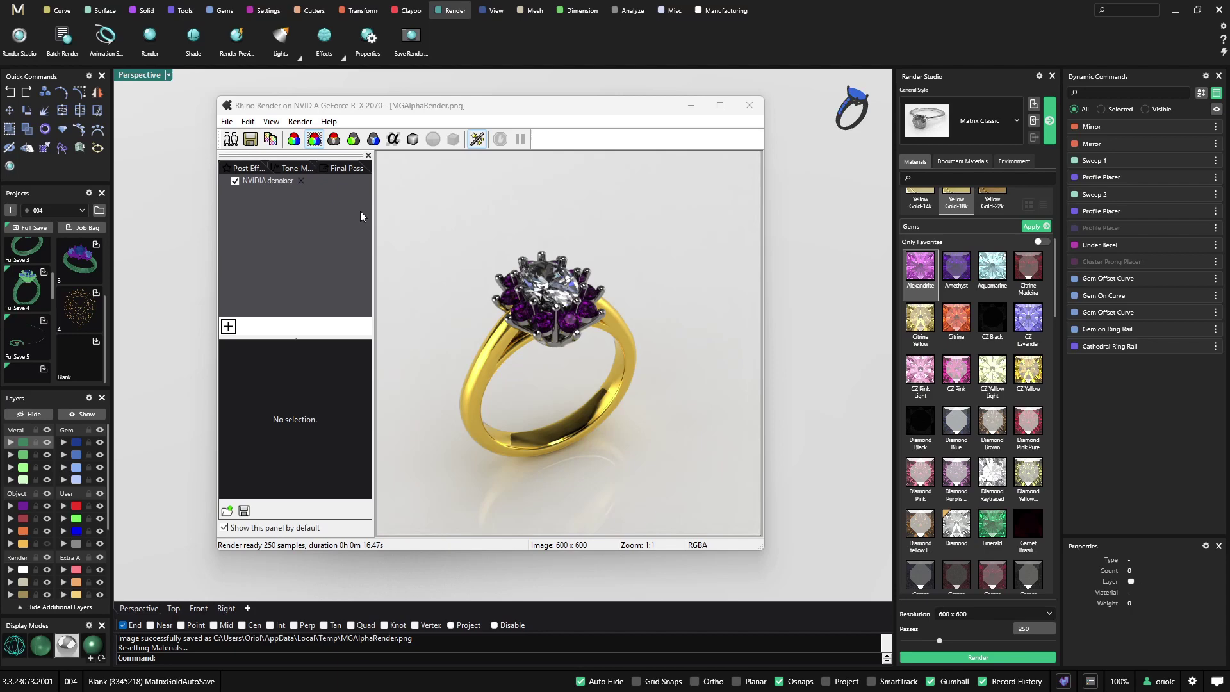
Enable Post Effects gamma, lower it from 2.20 to 1.58, and close the render window.
click(347, 168)
click(235, 181)
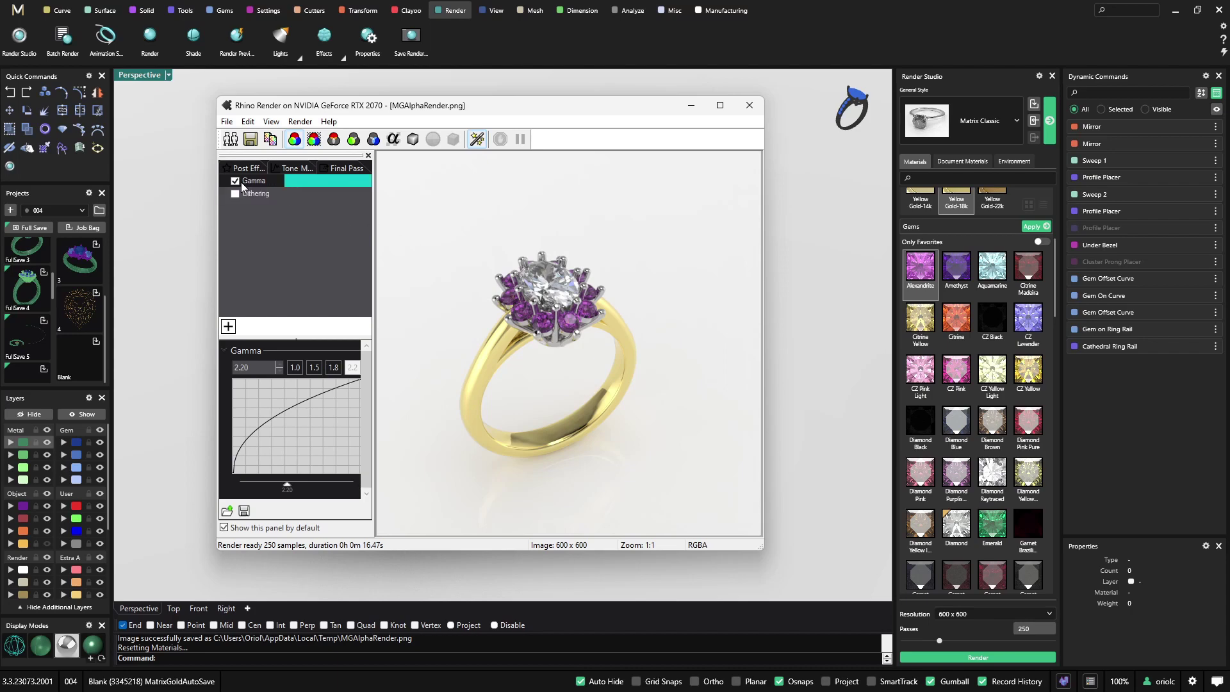
click(235, 182)
click(235, 182)
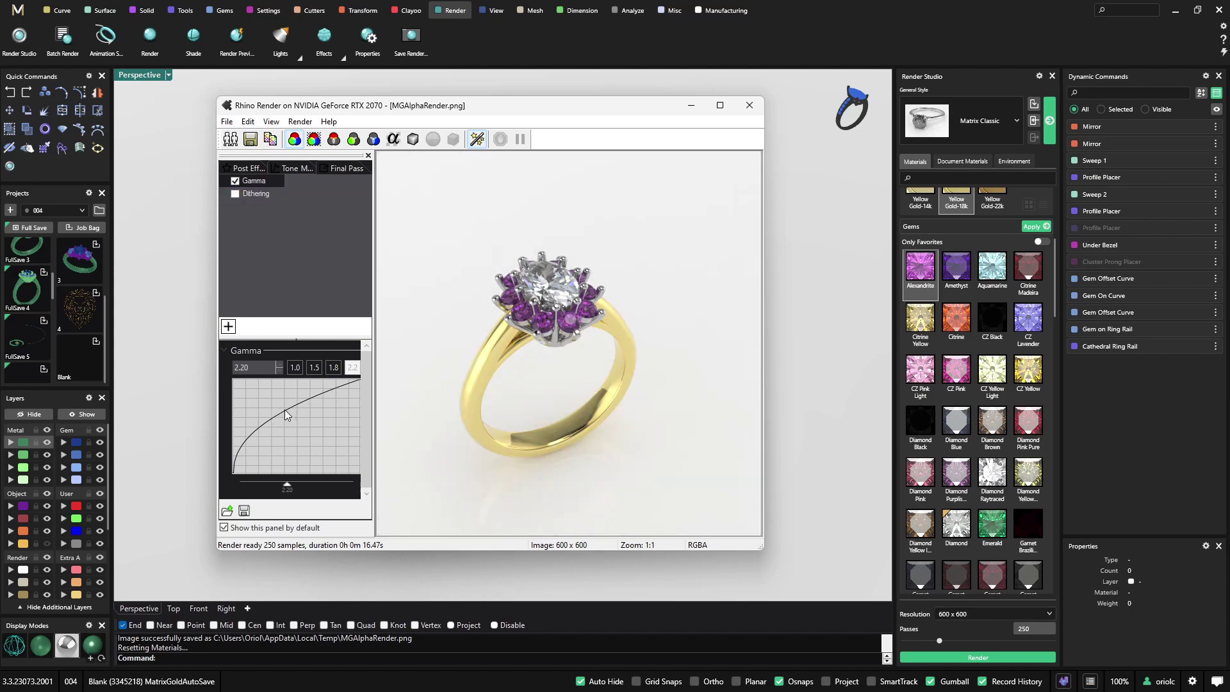
drag(286, 485, 272, 485)
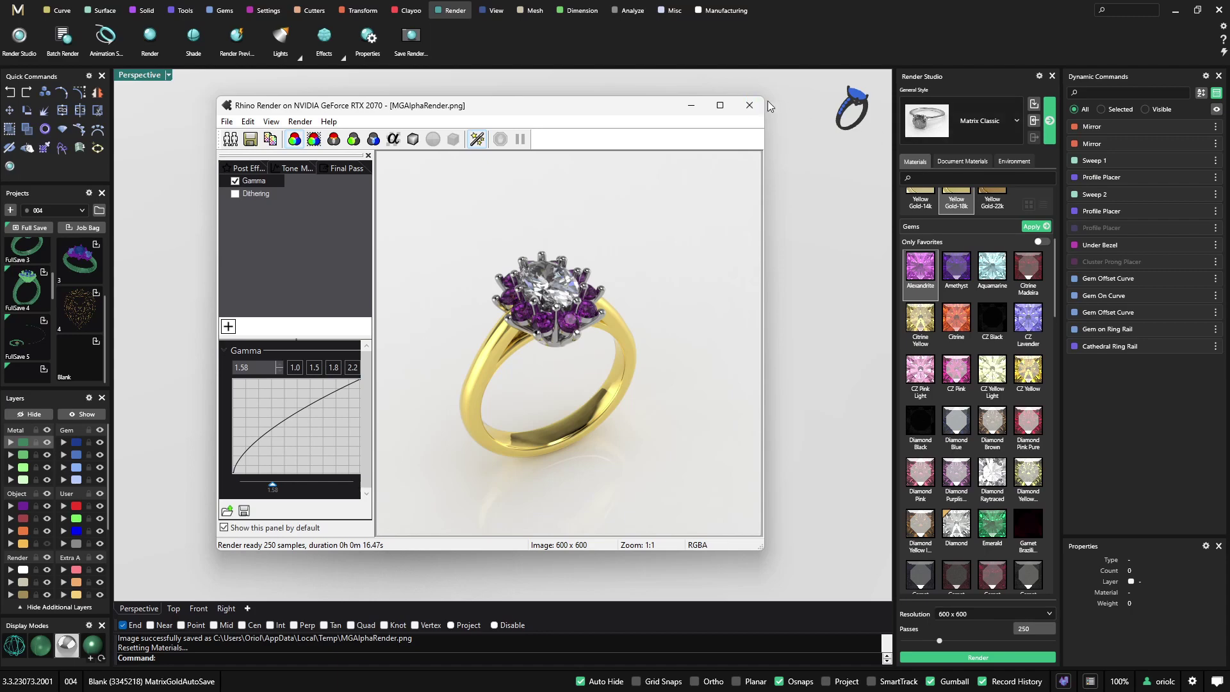
click(748, 105)
Apply the Midnight render style and expand the environment's HDR map reflection and lighting settings.
click(562, 400)
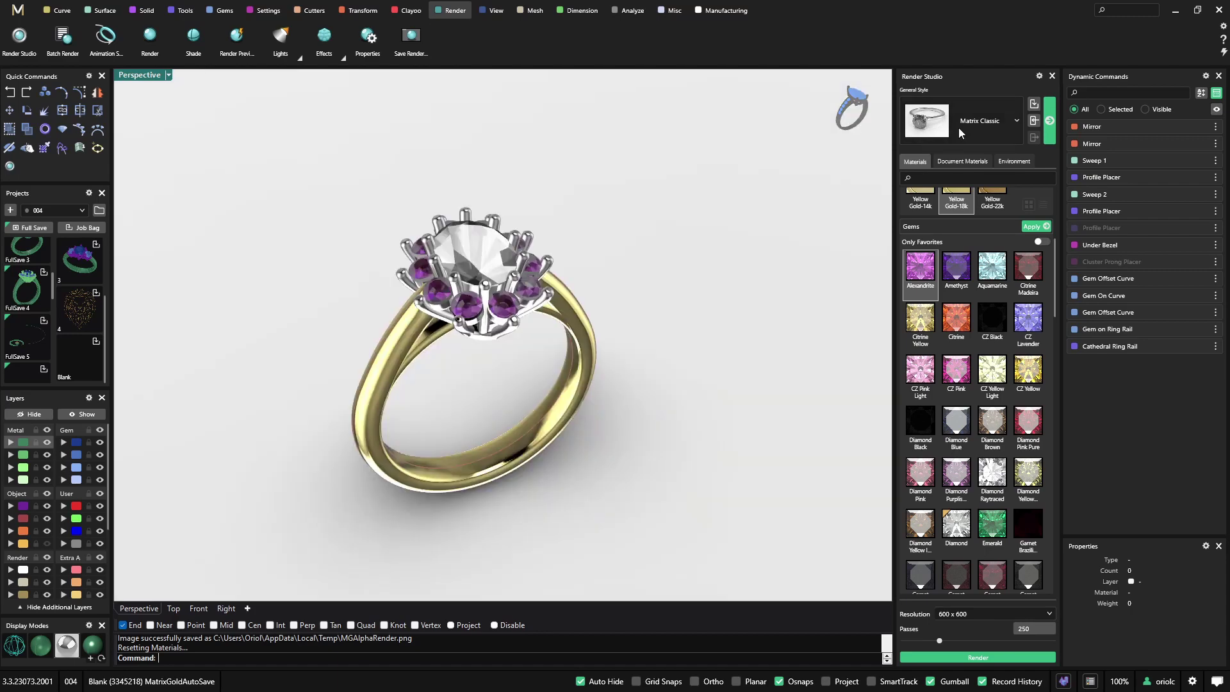
click(1017, 120)
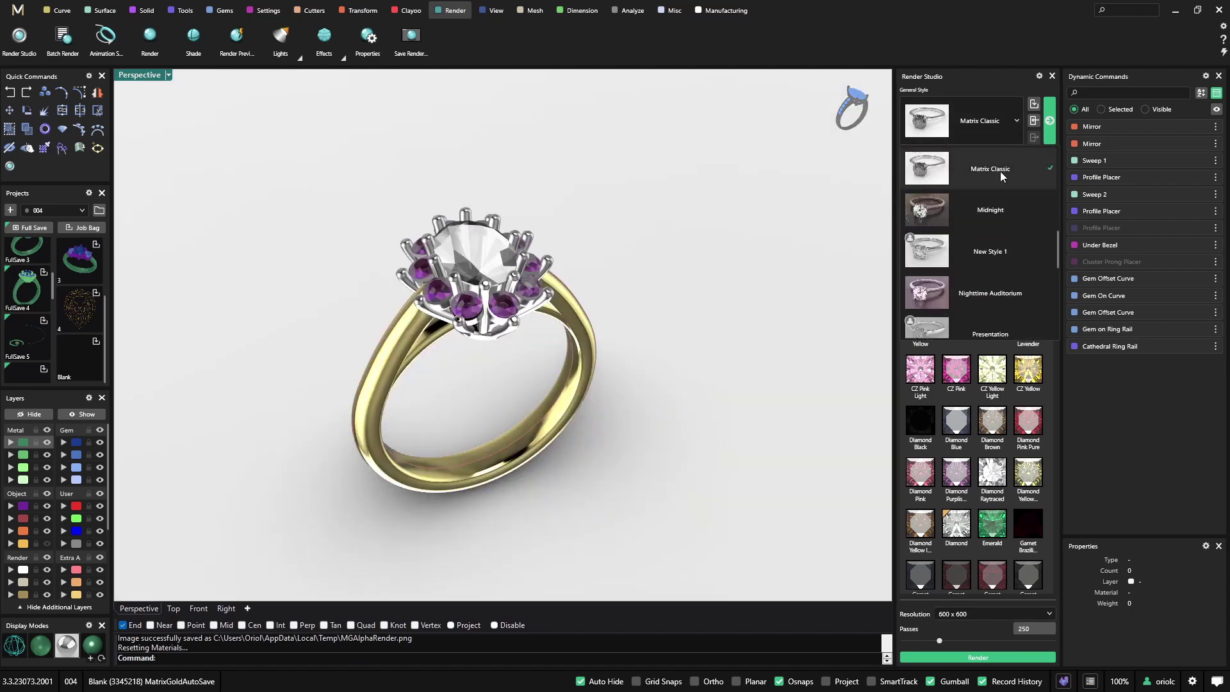
click(996, 210)
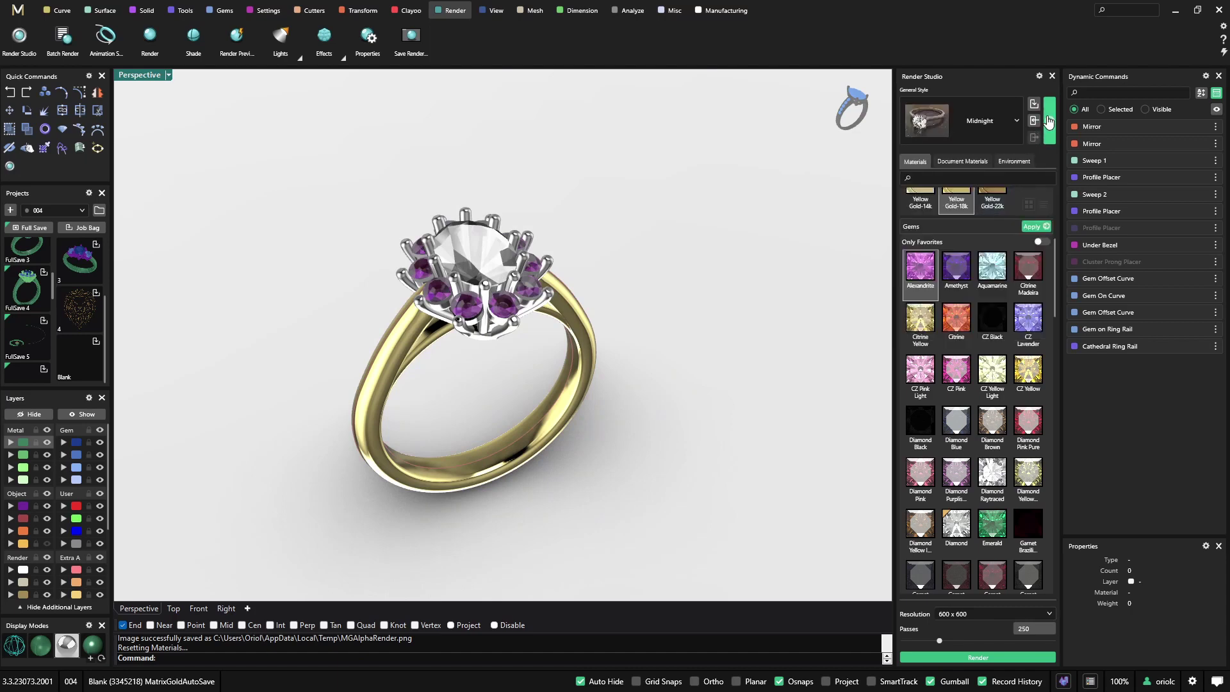
click(1049, 121)
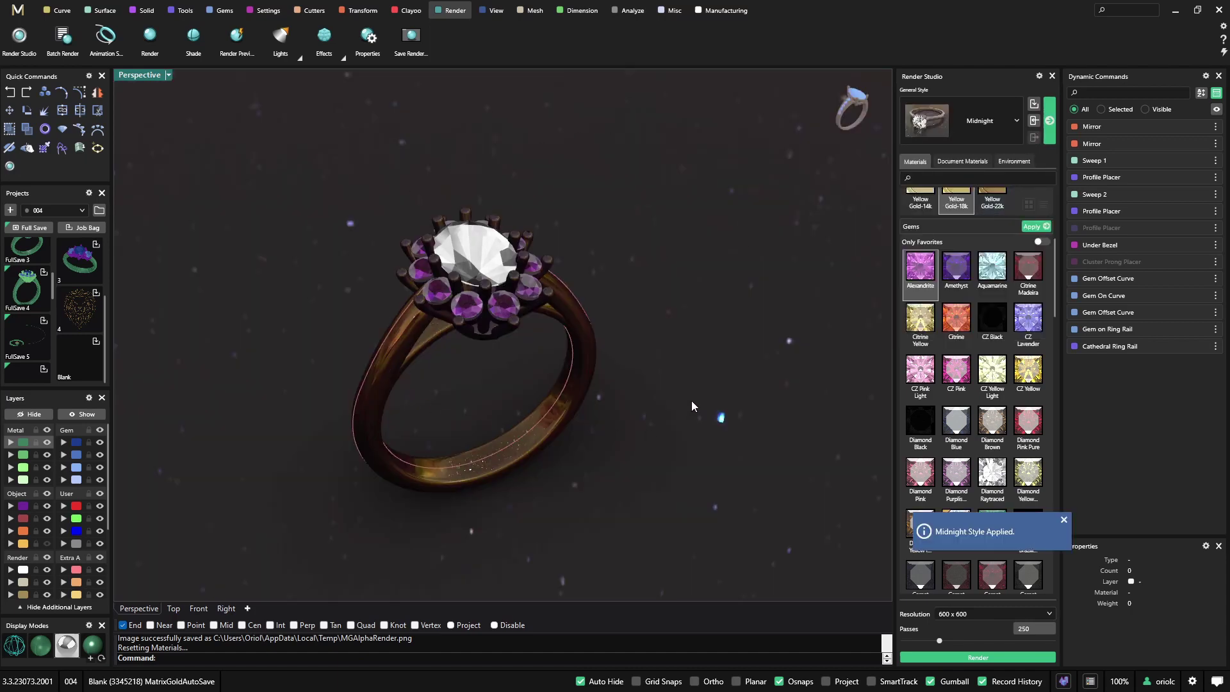
click(1016, 160)
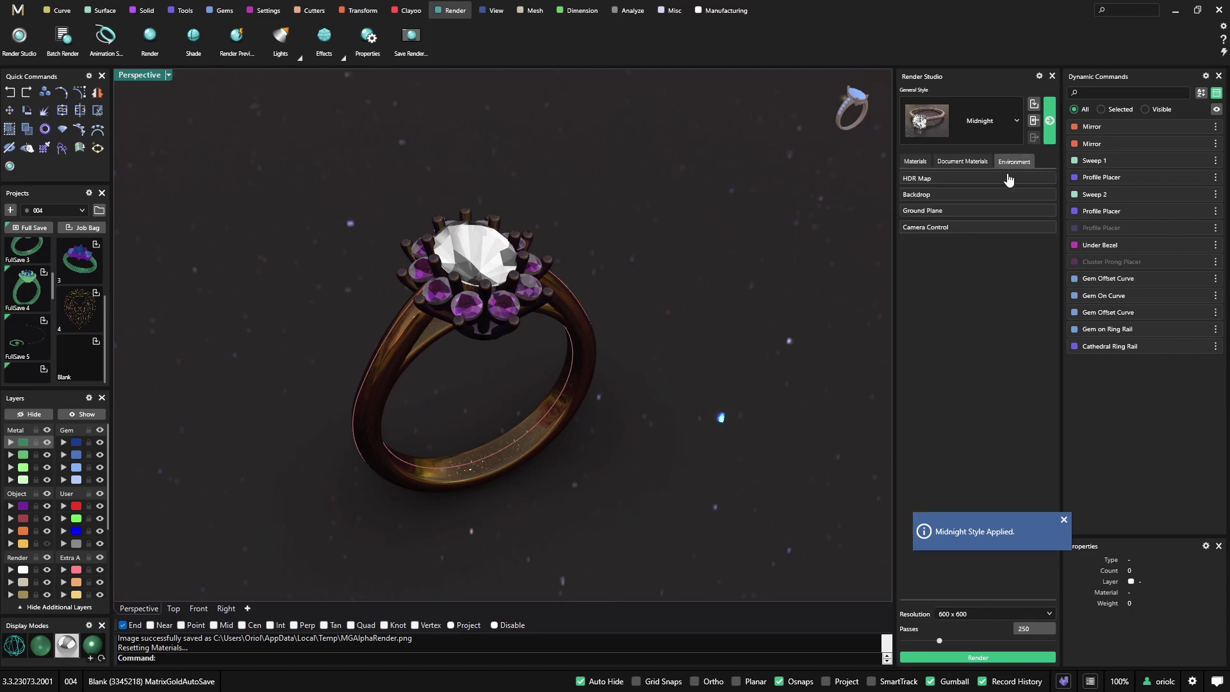
click(960, 180)
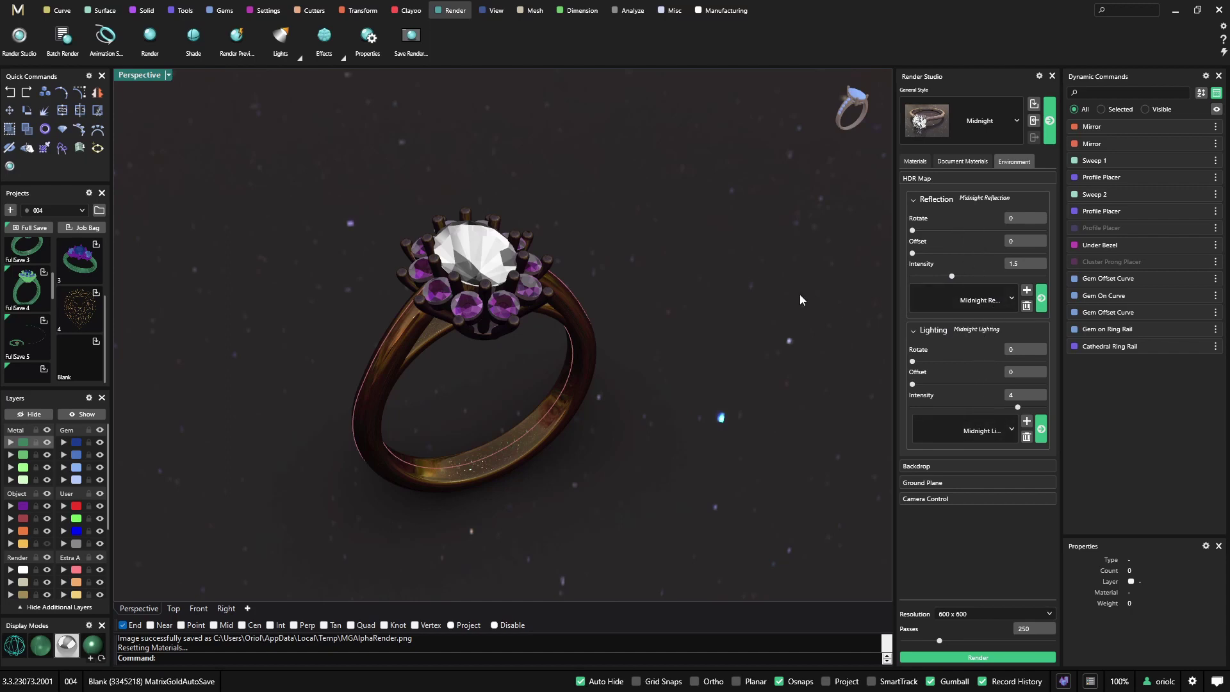
Render the ring in the Midnight style at 600 x 600, then close the finished render.
click(978, 657)
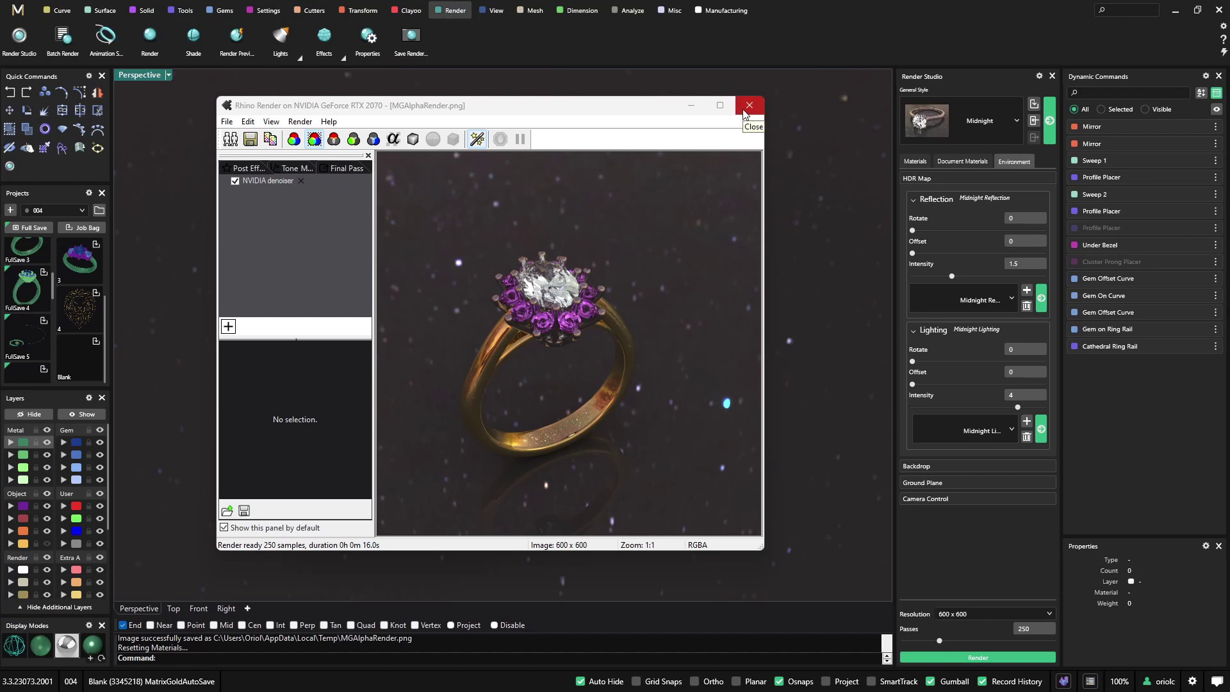
click(745, 106)
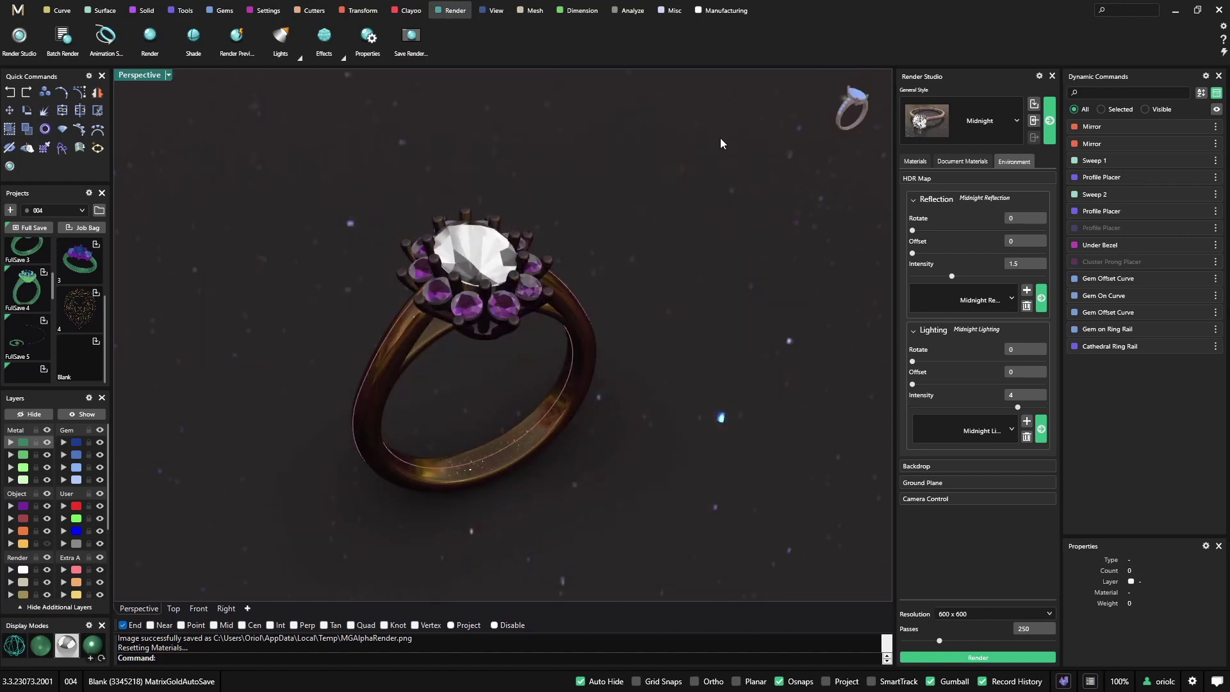
click(185, 10)
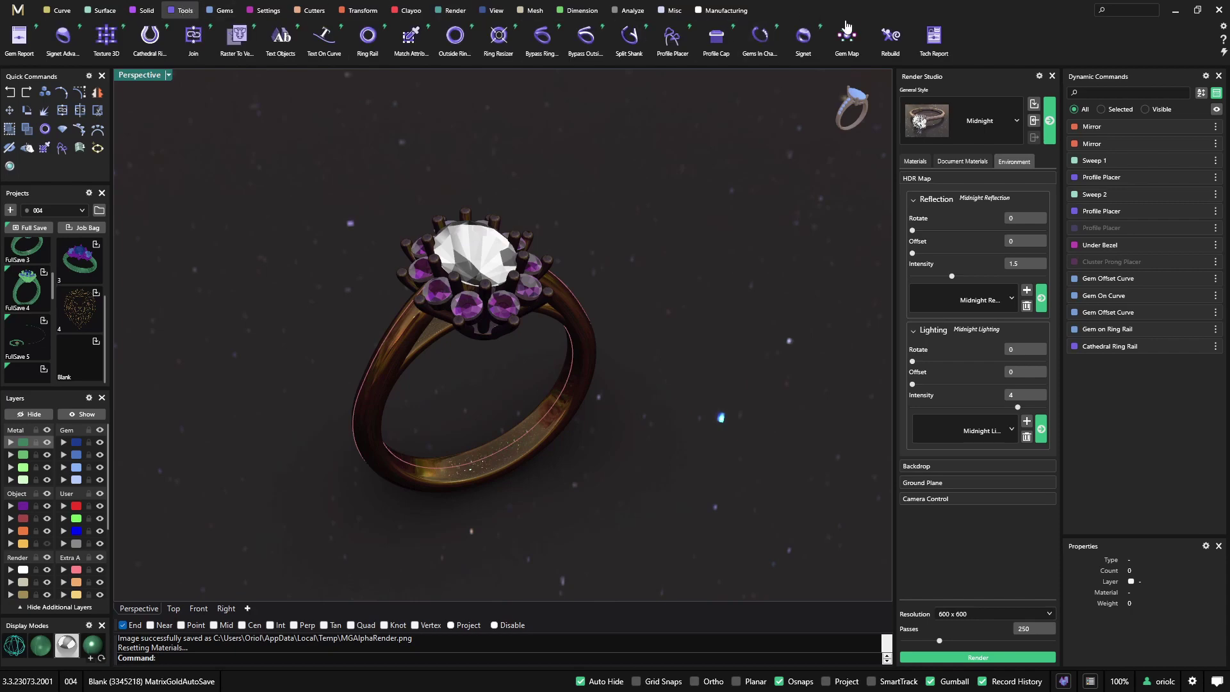
click(933, 40)
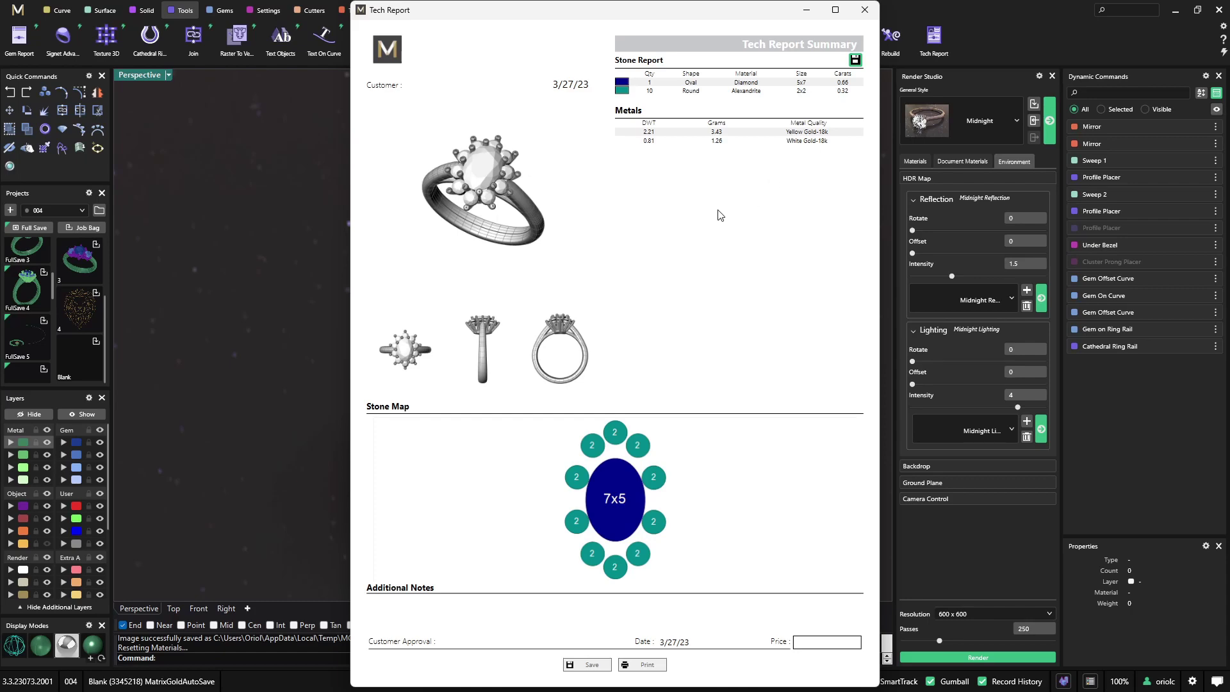
click(864, 10)
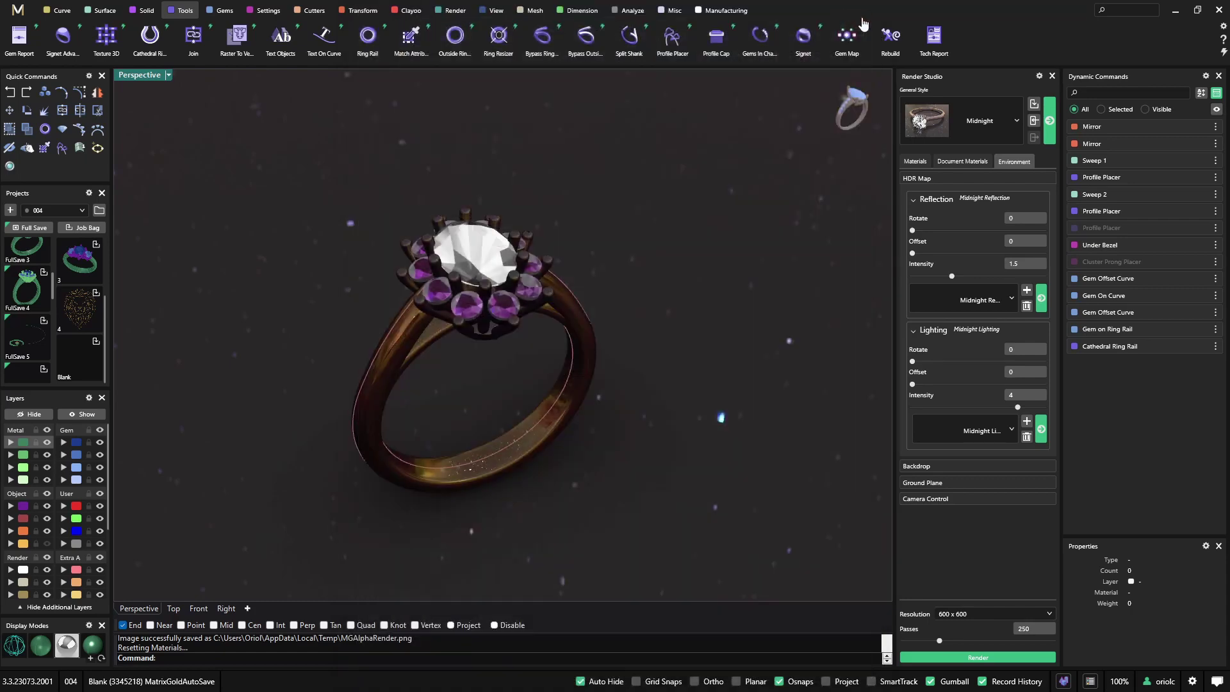
Apply the Matrix Classic render style and collapse the Gems list to reveal render materials.
click(915, 160)
scroll(605, 298, up, 3)
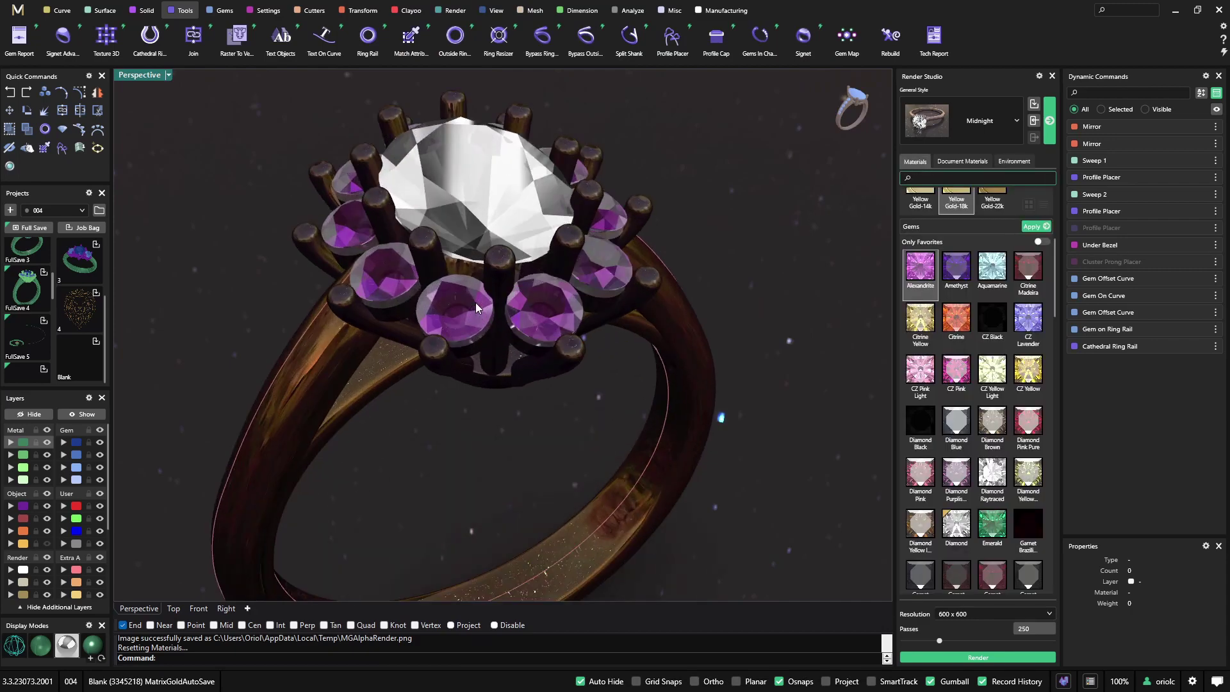
click(1016, 120)
click(1000, 159)
click(1050, 124)
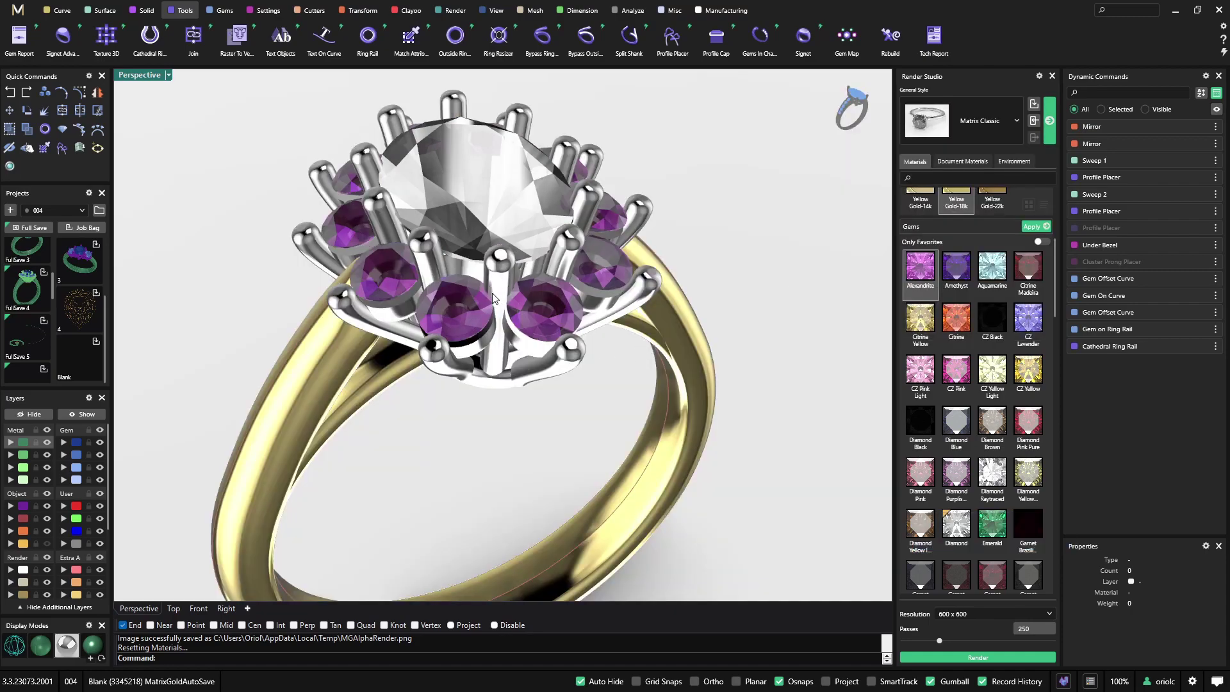
scroll(480, 333, up, 5)
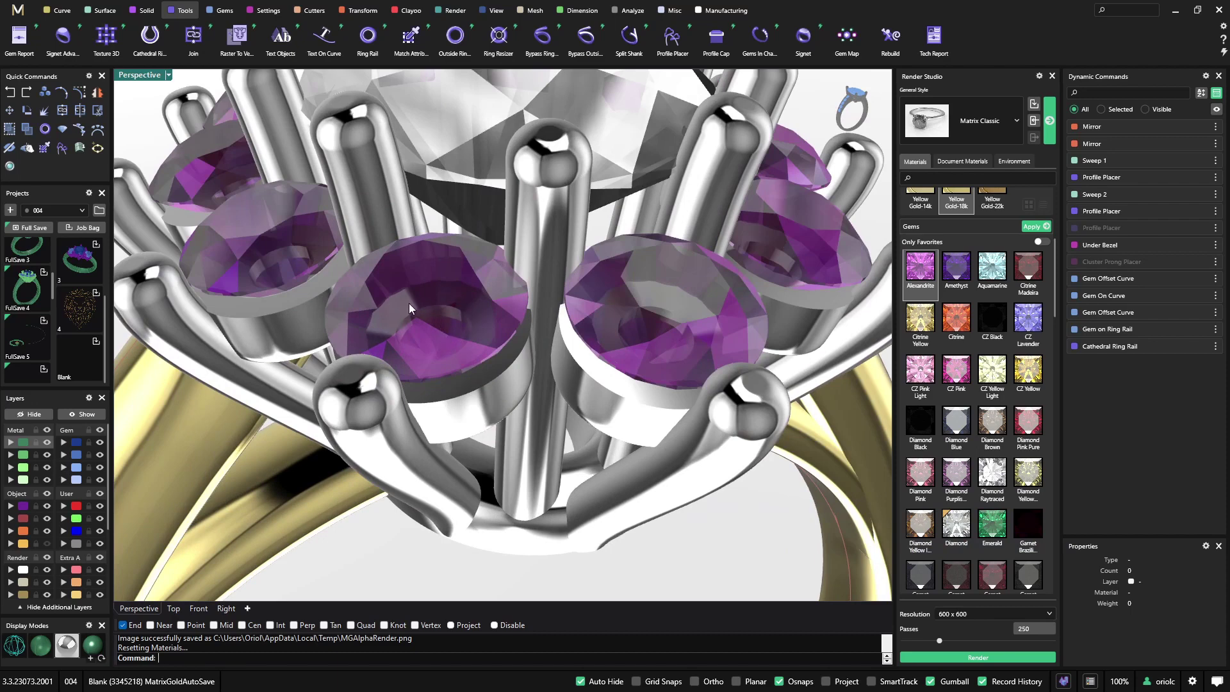
click(991, 230)
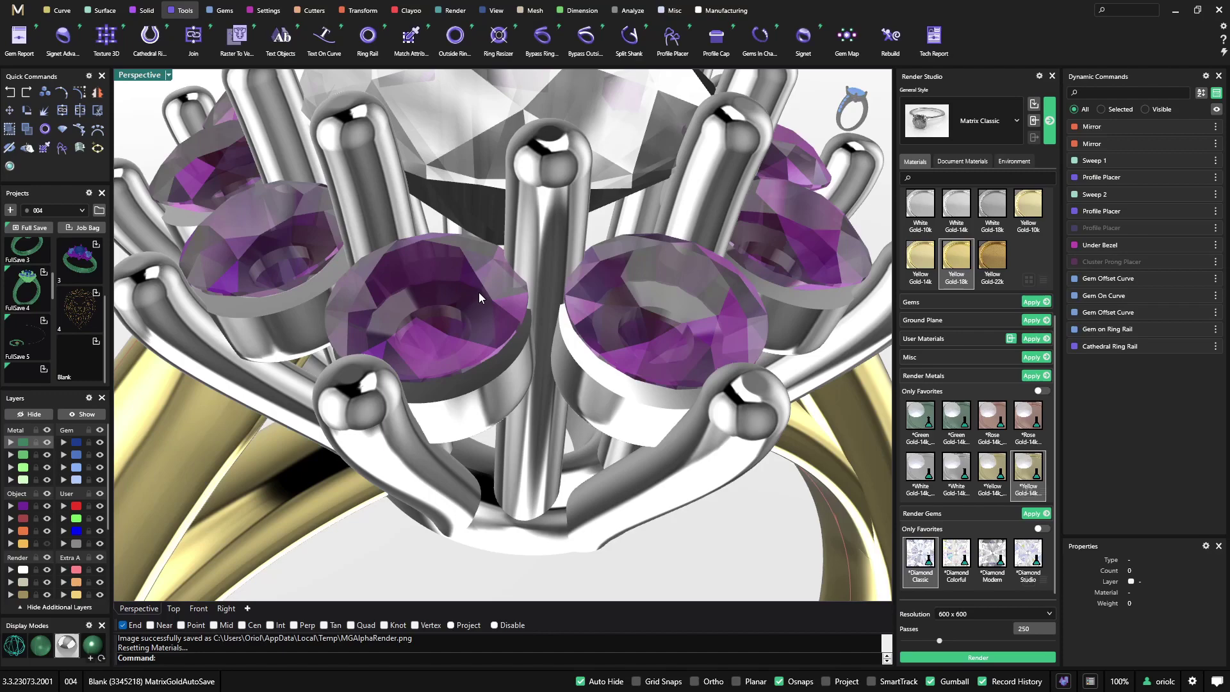
scroll(479, 292, down, 10)
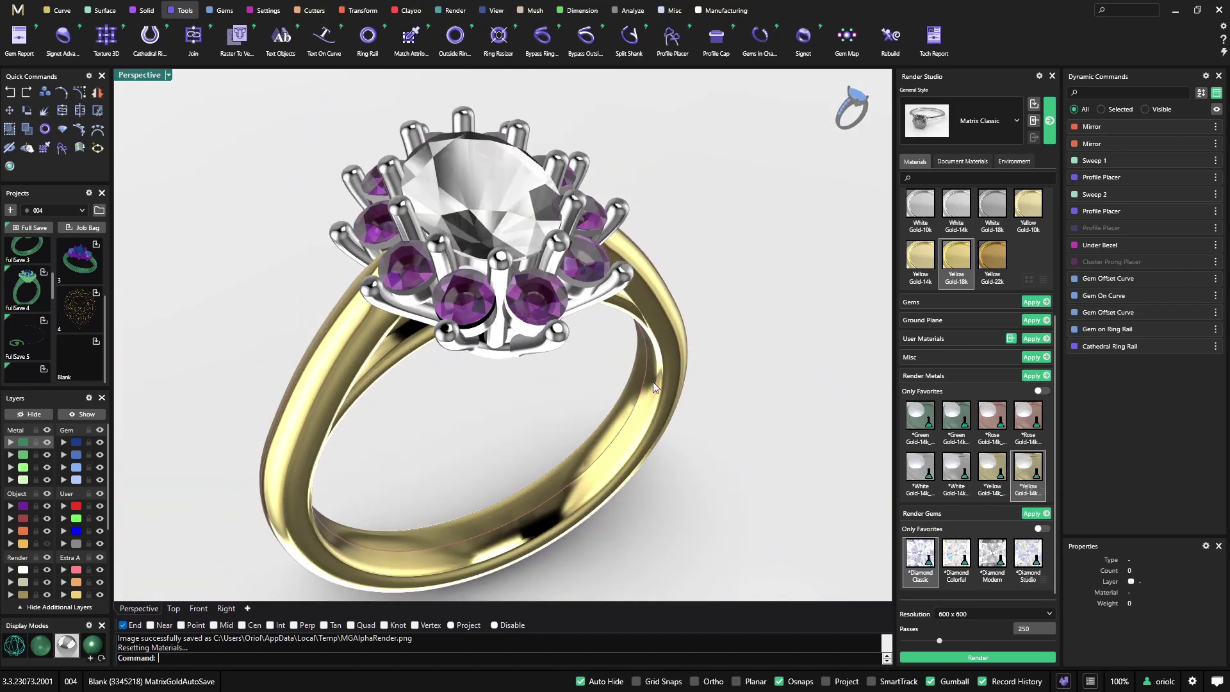
Apply Diamond Studio to the centre diamond and Diamond Classic to the ten side stones.
click(1027, 553)
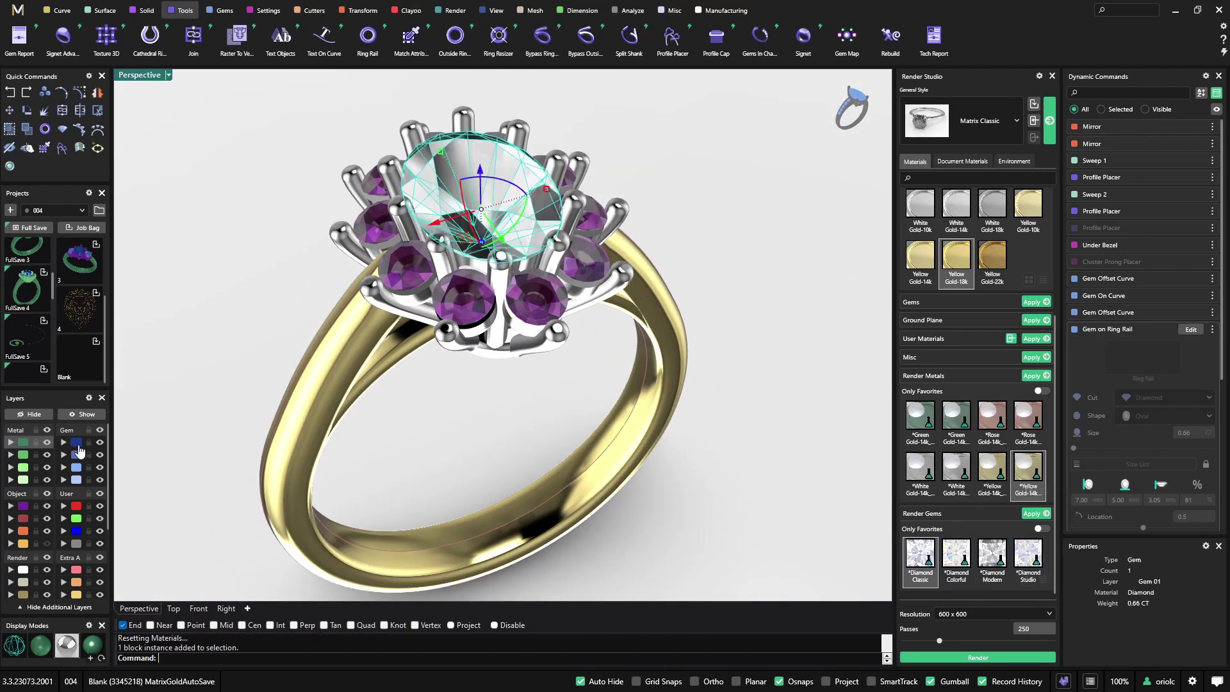
right_click(1028, 556)
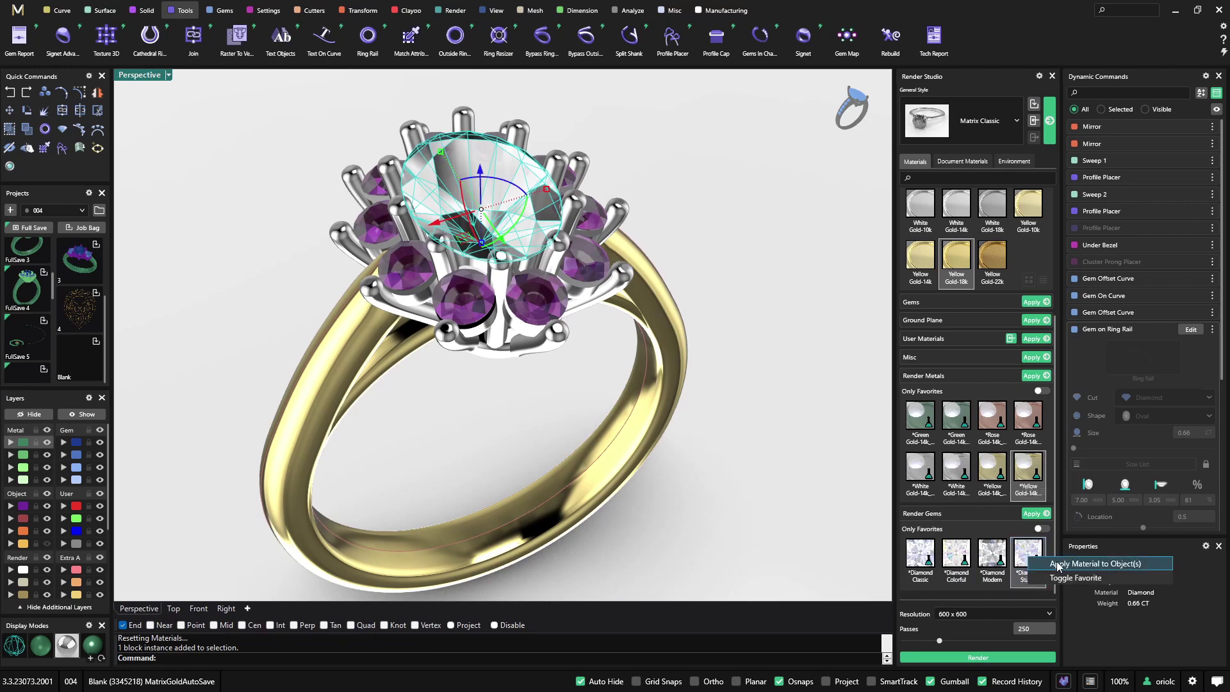
click(1058, 564)
click(734, 448)
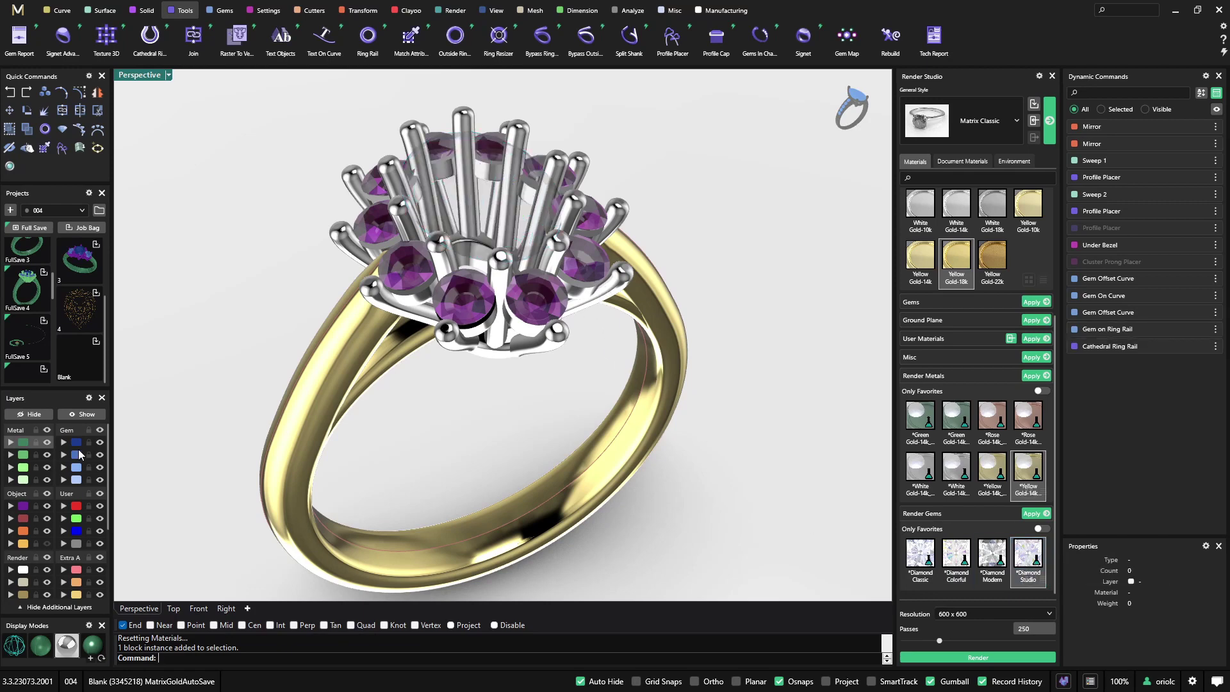
click(80, 454)
right_click(926, 563)
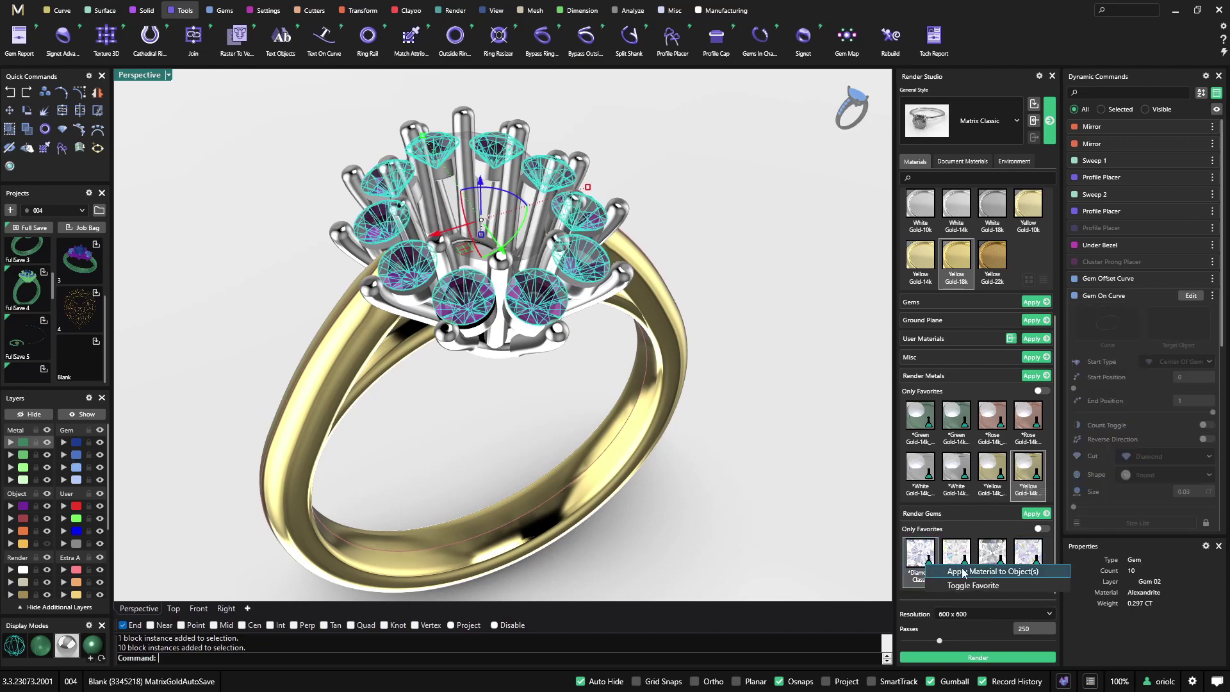
click(967, 571)
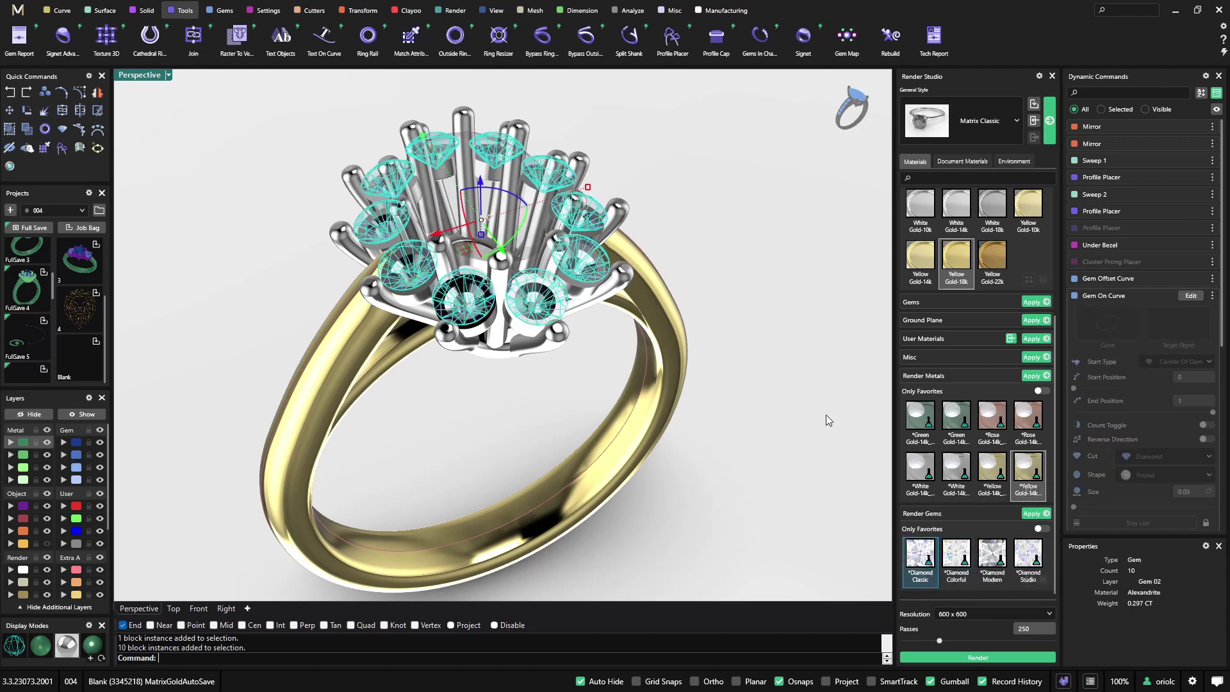
Apply rose gold render metal to the Metal 01 shank parts and white gold to the Metal 02 prongs.
click(659, 346)
click(21, 444)
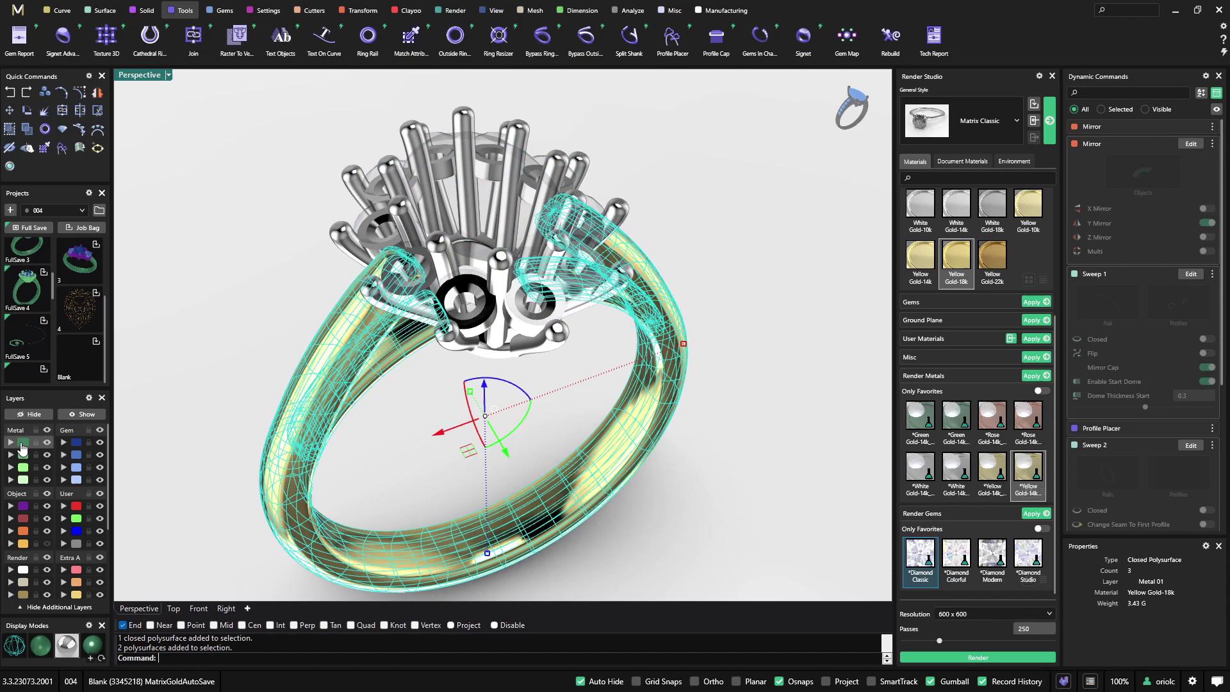
right_click(1030, 415)
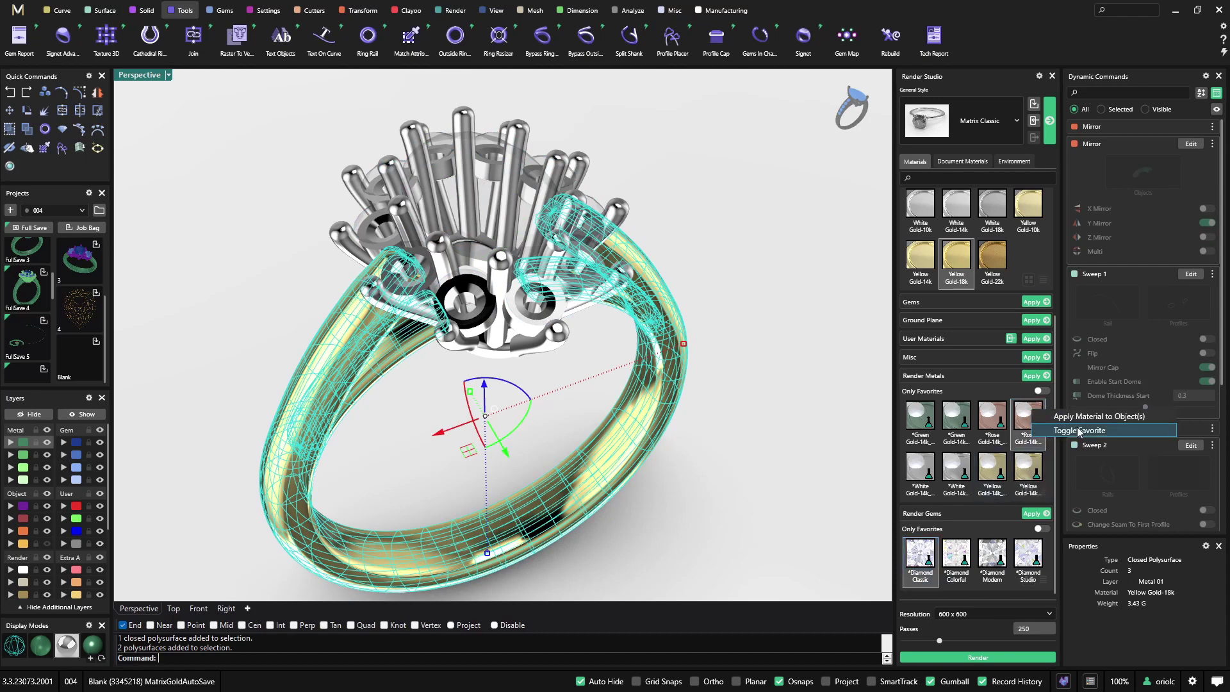
click(1076, 416)
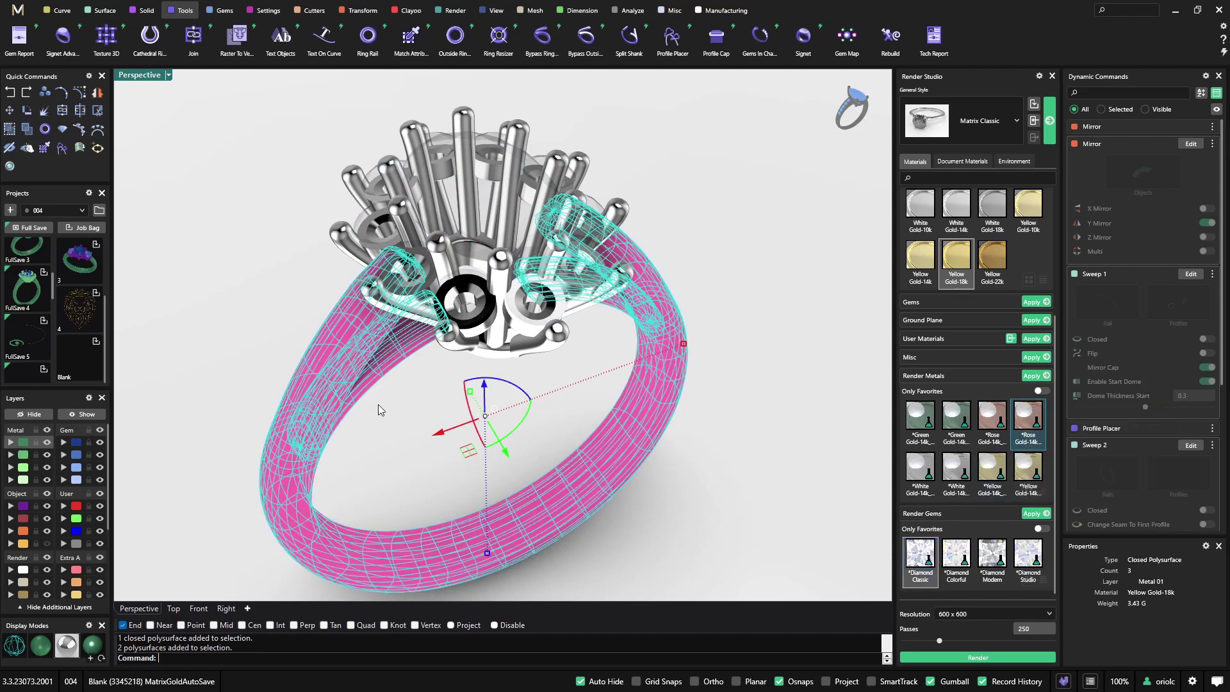
key(Escape)
click(23, 454)
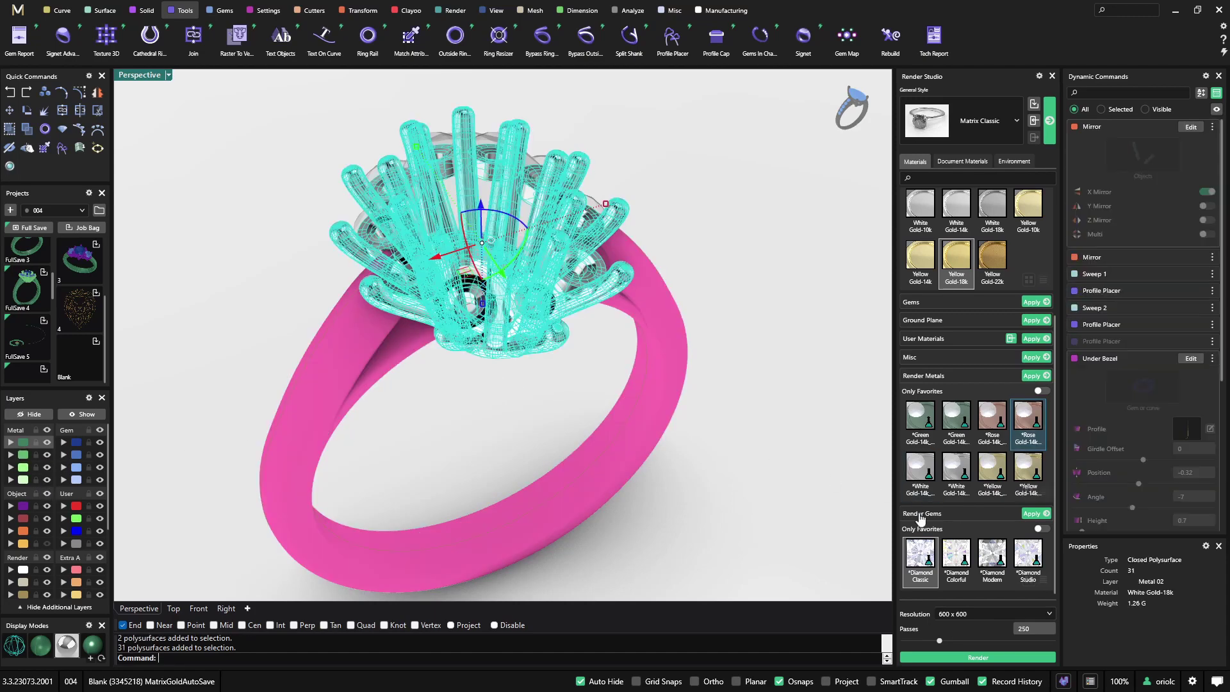
right_click(955, 468)
click(987, 473)
Render the rose-gold ring with diamonds at 250 samples, then close the finished render.
scroll(810, 376, down, 3)
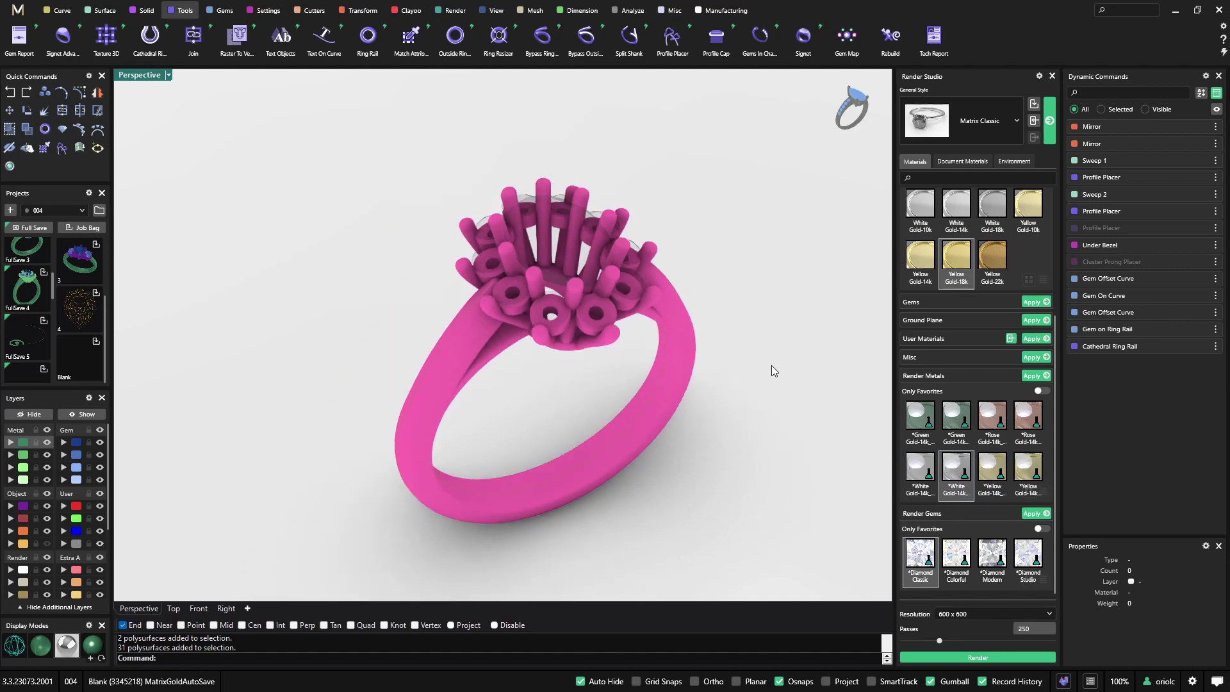
shift+right_drag(771, 365, 740, 370)
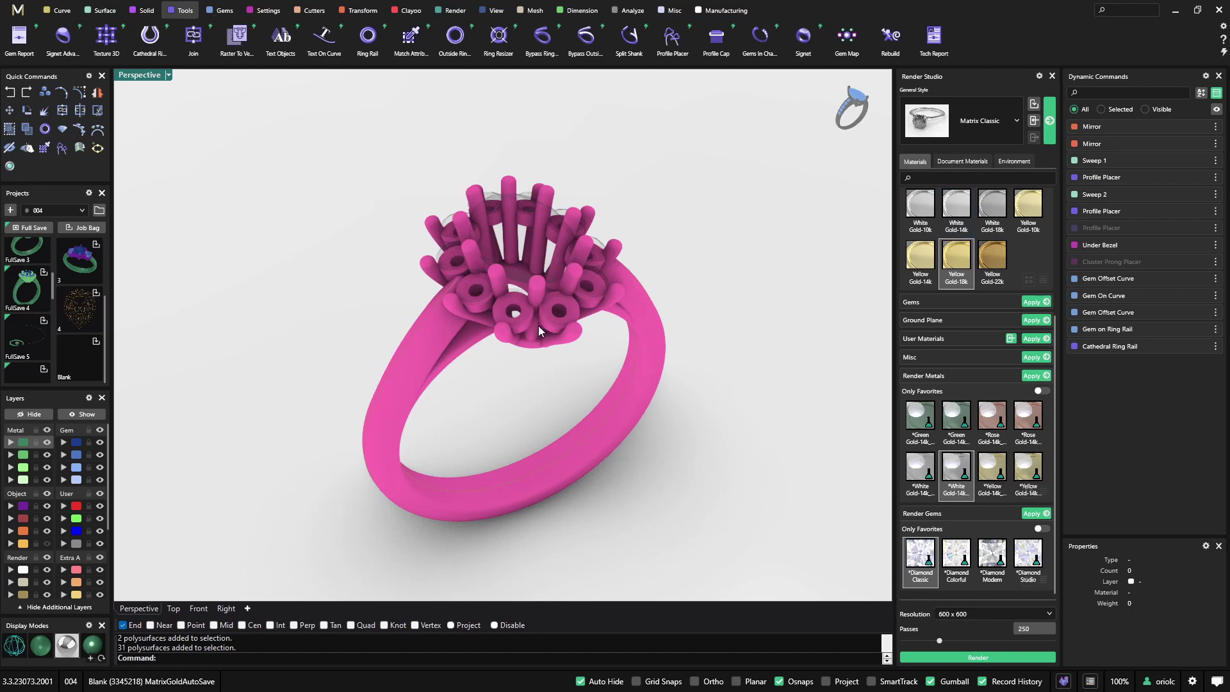
click(968, 660)
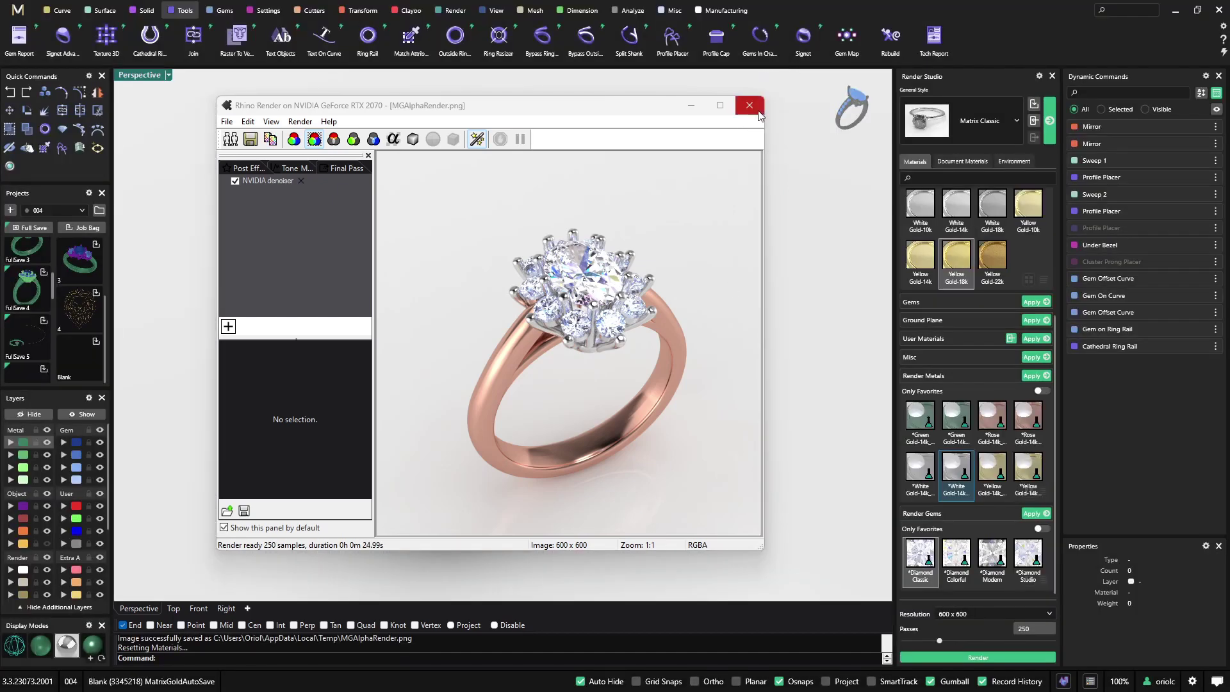
click(756, 109)
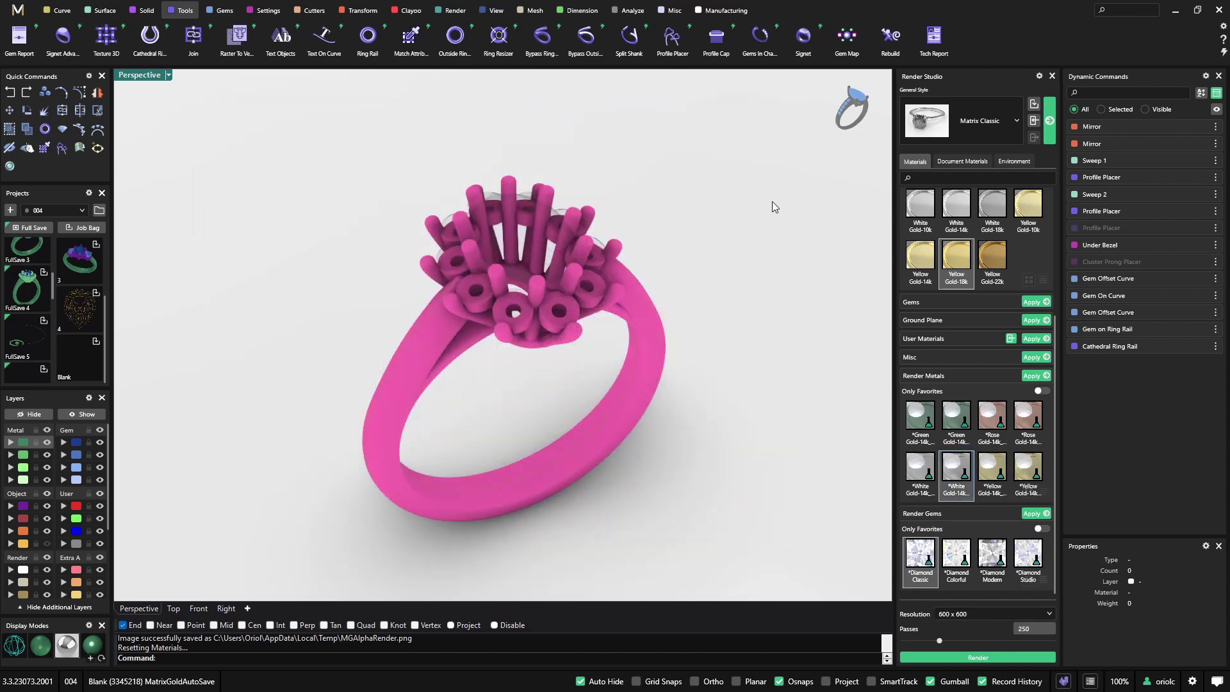
Switch to shaded display, generate the Tech Report of stones and metals, then close it.
click(40, 646)
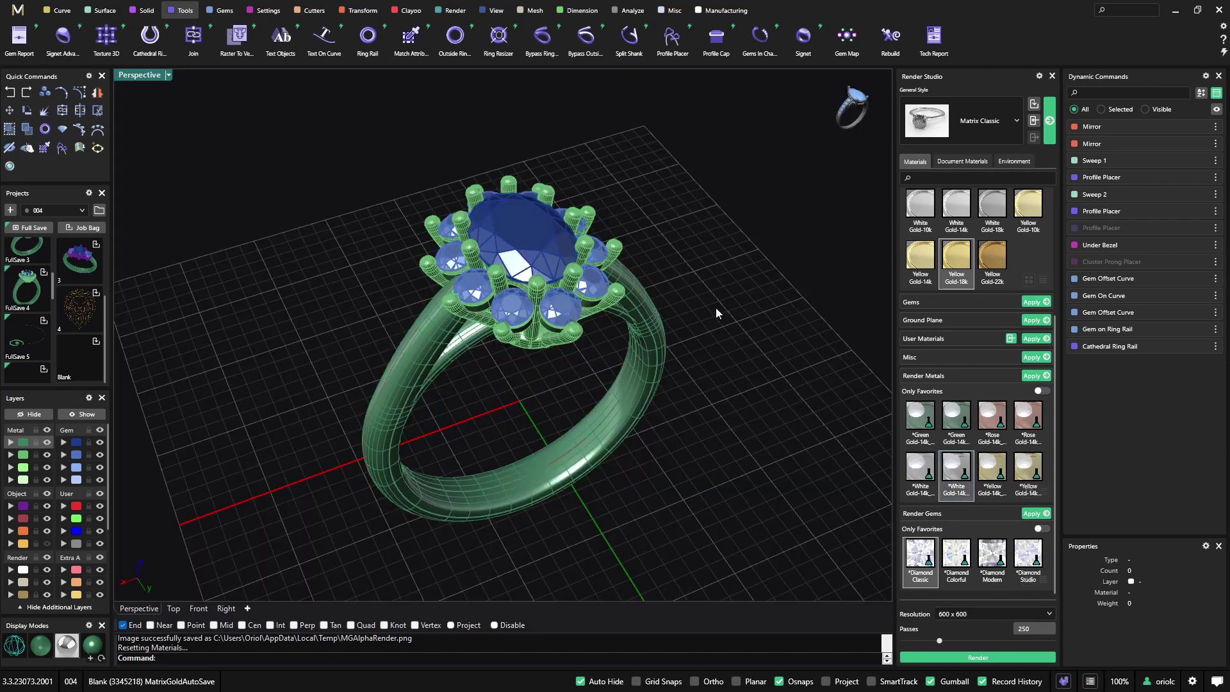
click(933, 40)
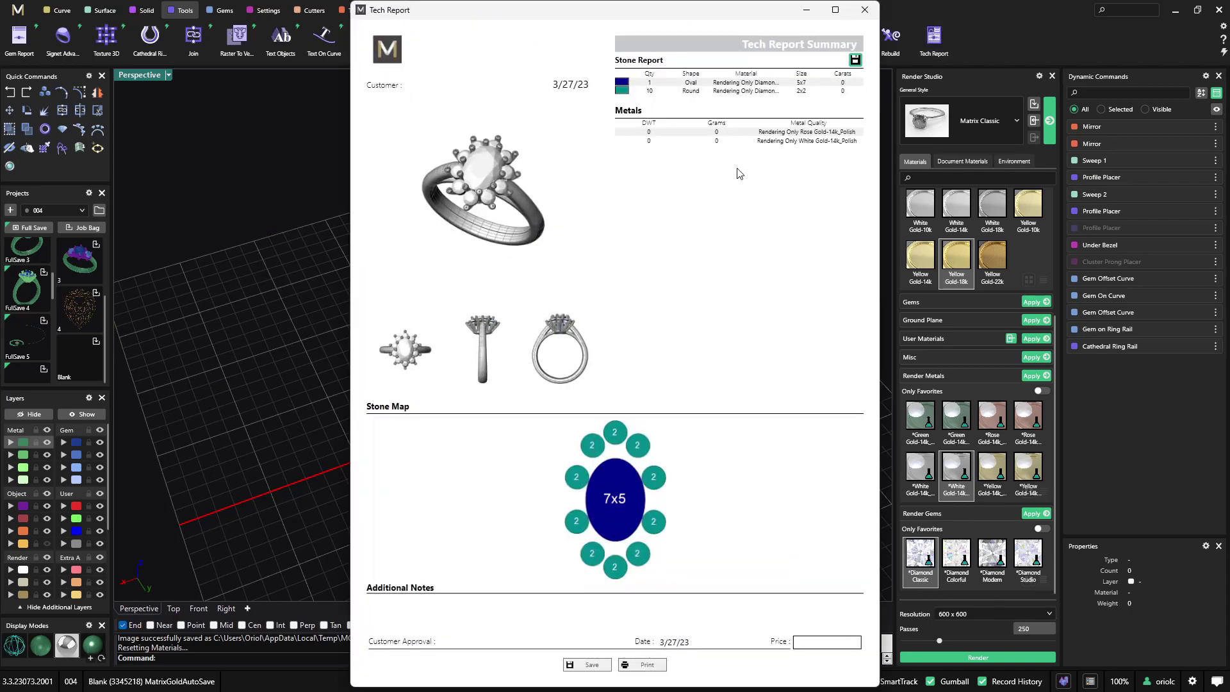
click(864, 10)
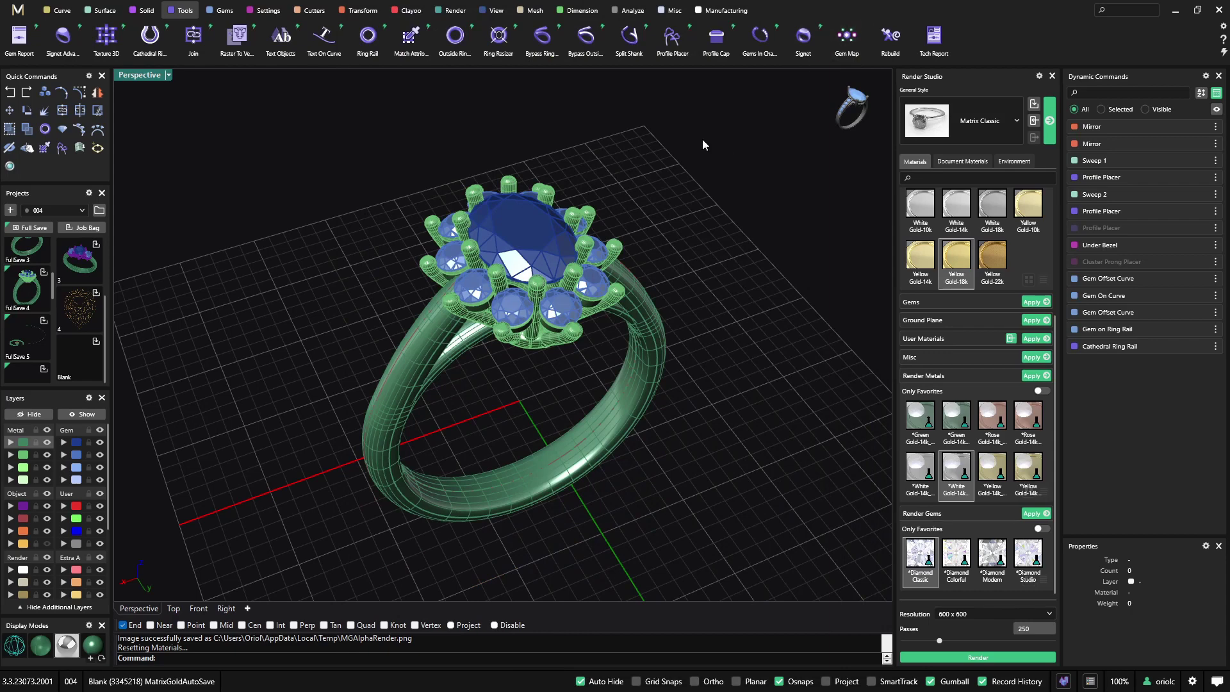
In Animation Studio, add the whole window-selected ring as the animated objects.
click(450, 11)
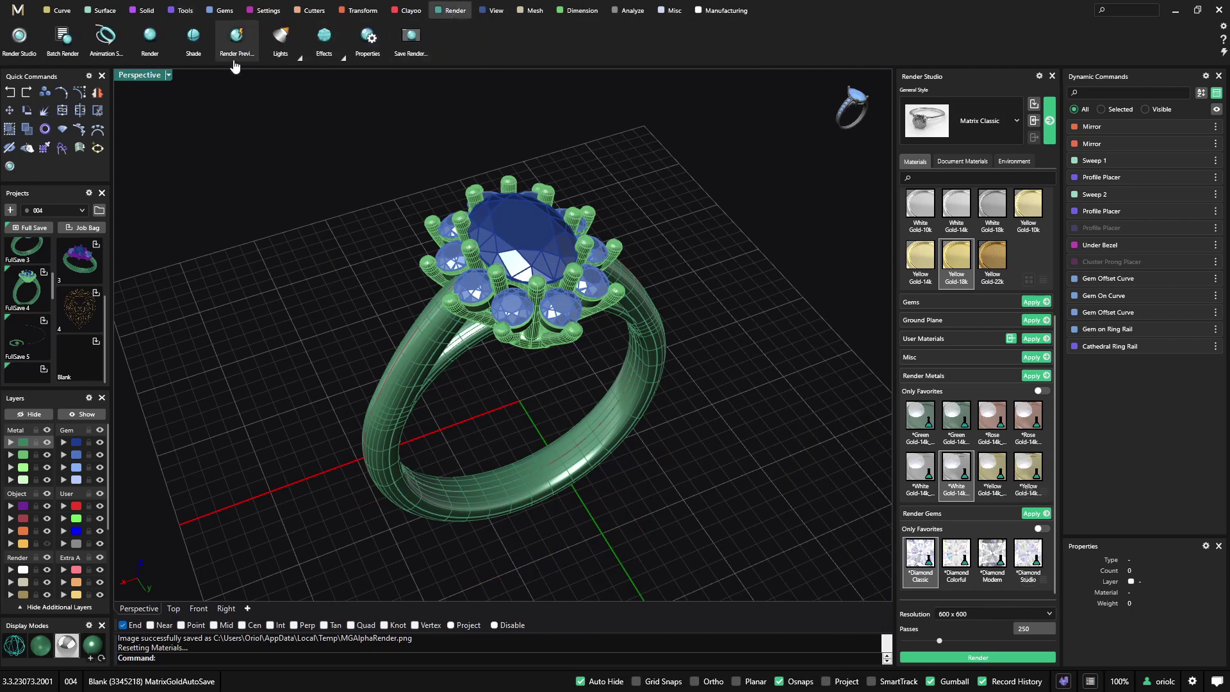
click(105, 40)
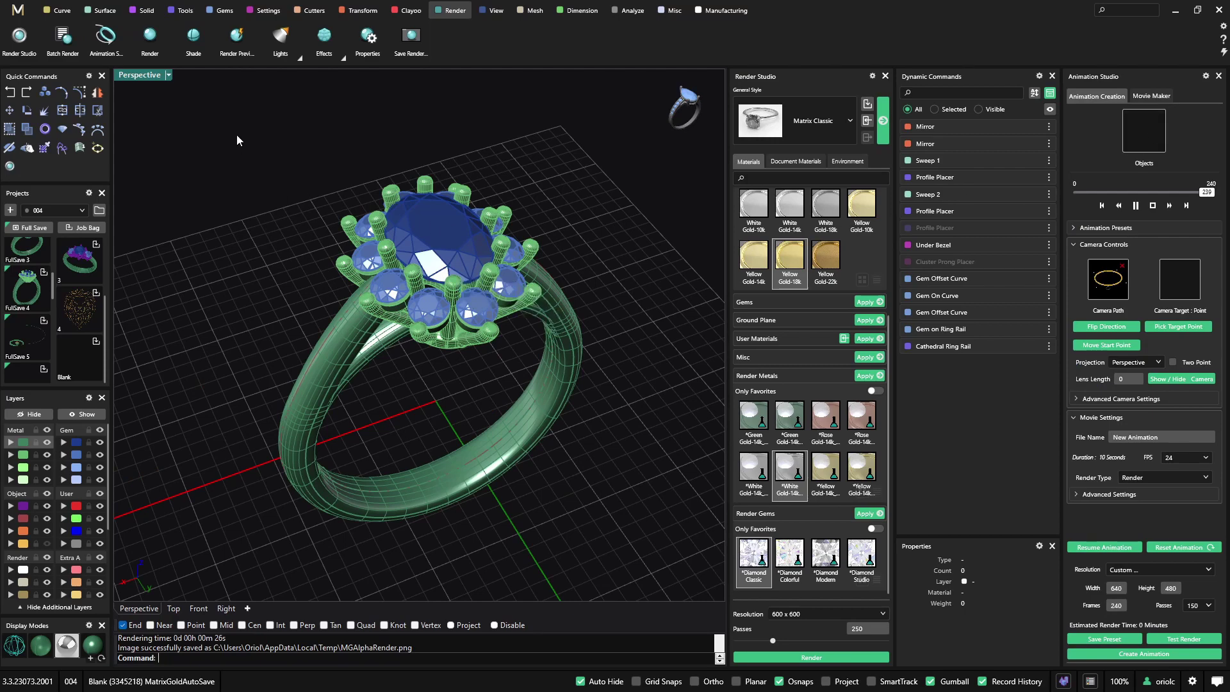
drag(236, 133, 600, 558)
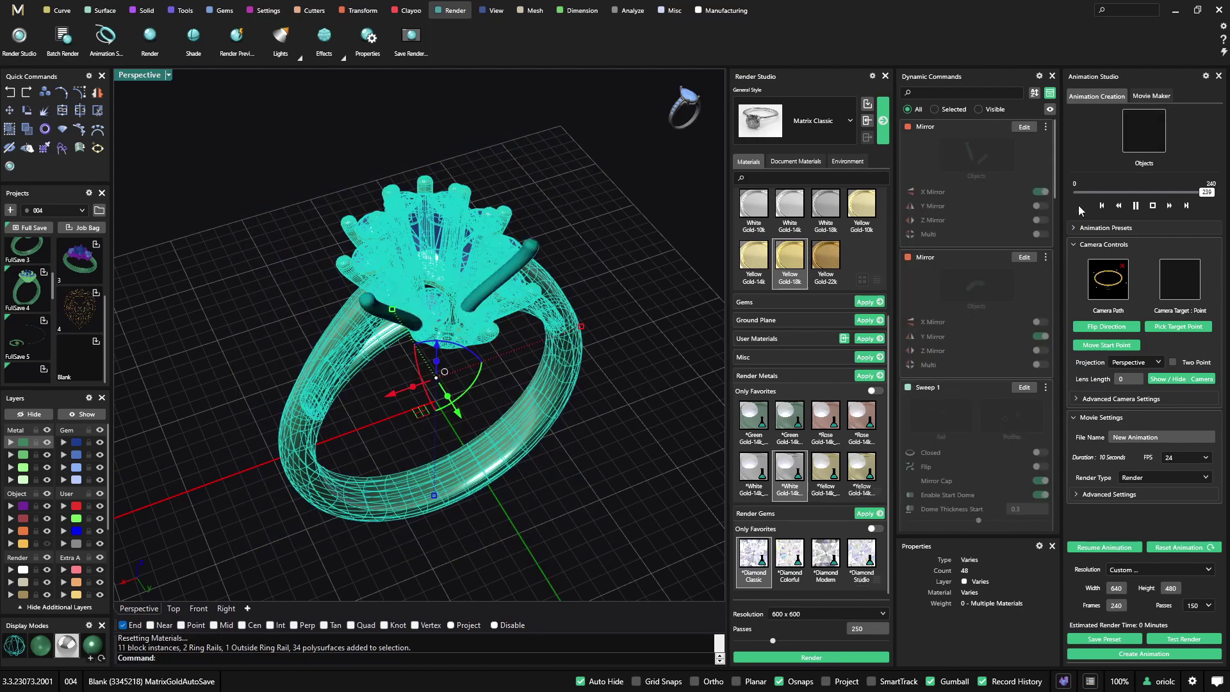
click(1089, 227)
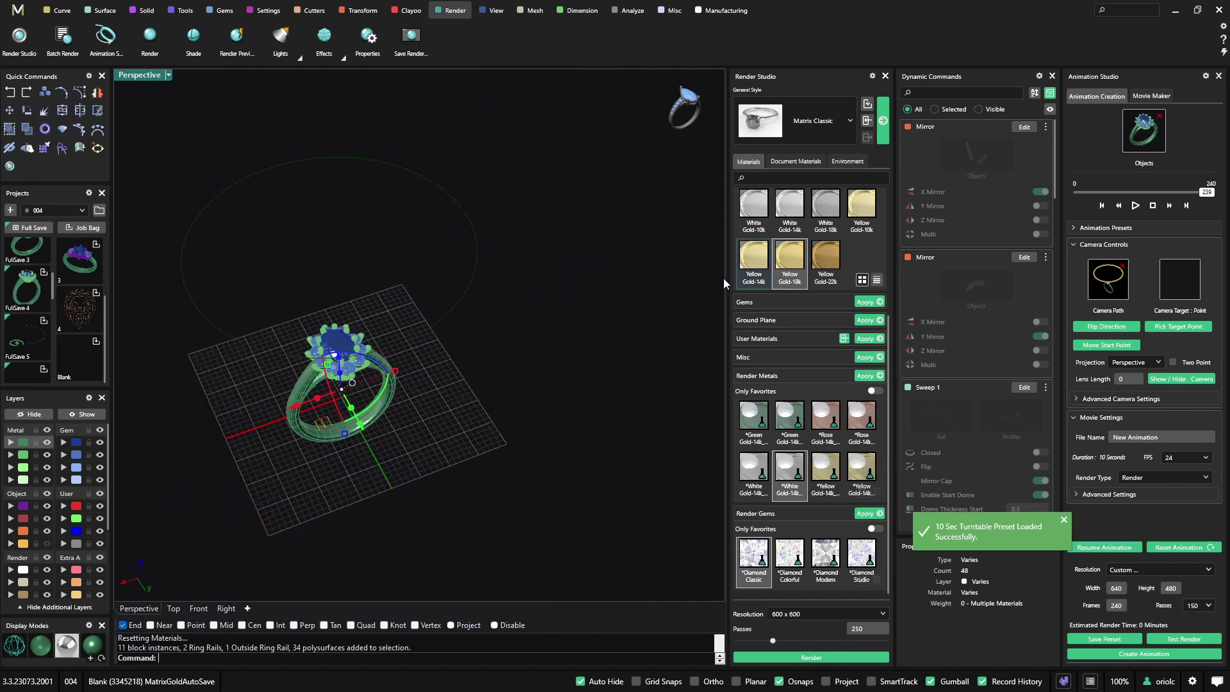
Preview the 10-second, 240-frame turntable animation at 24 FPS, then stop it.
click(1135, 205)
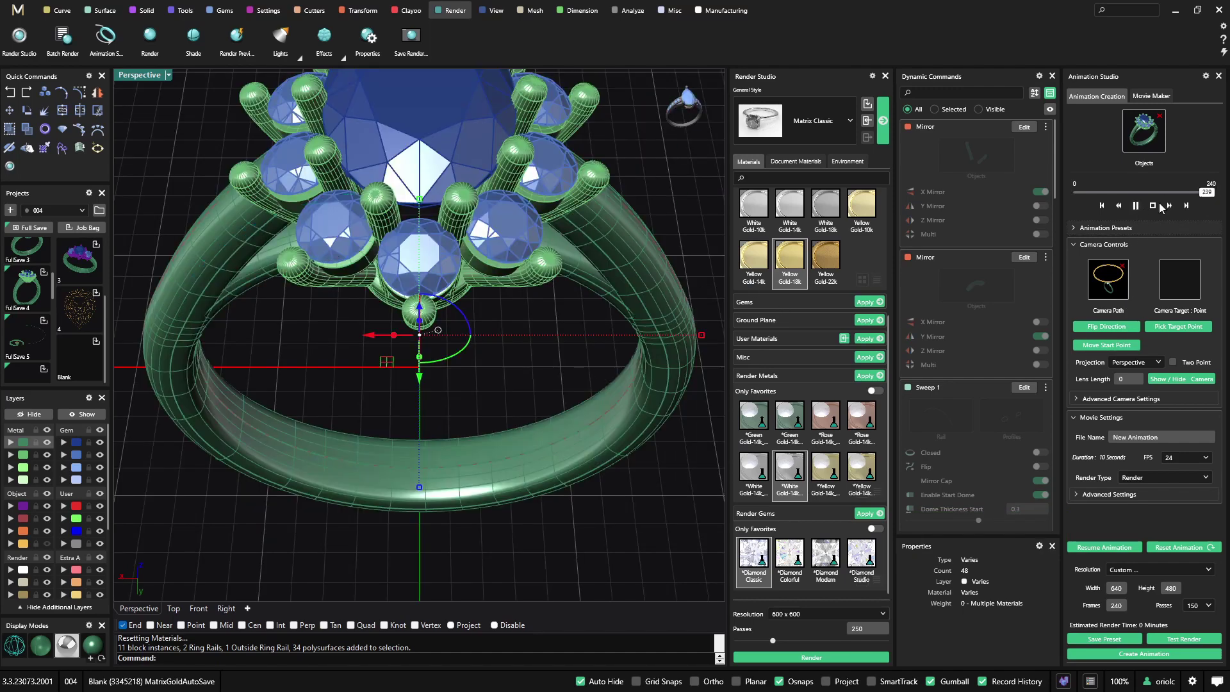
click(1153, 207)
click(1135, 206)
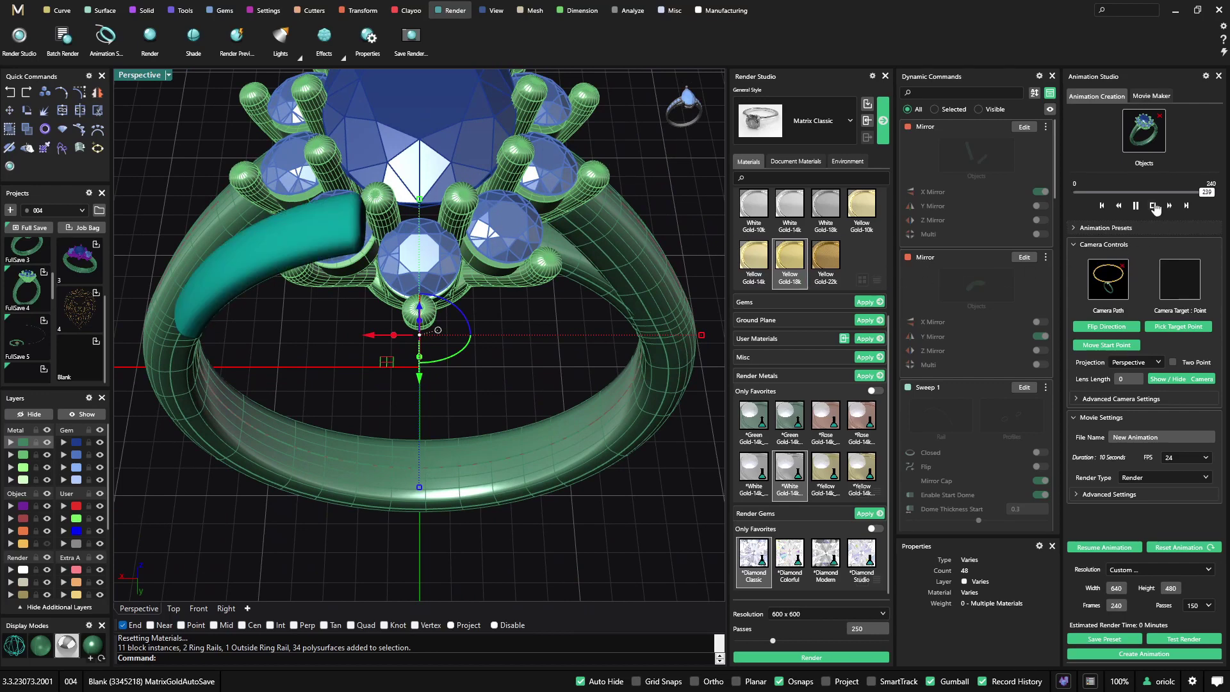
click(1152, 206)
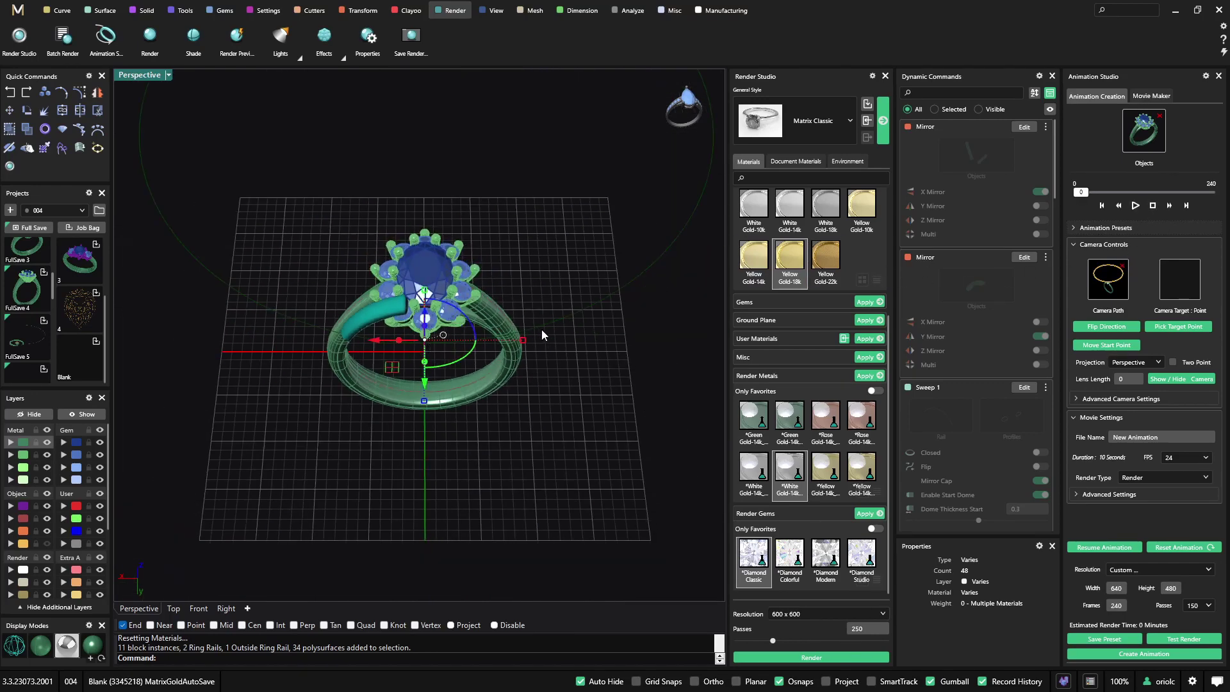
Reassign the enlarged ellipse as the camera path and play the turntable to frame 239.
click(549, 325)
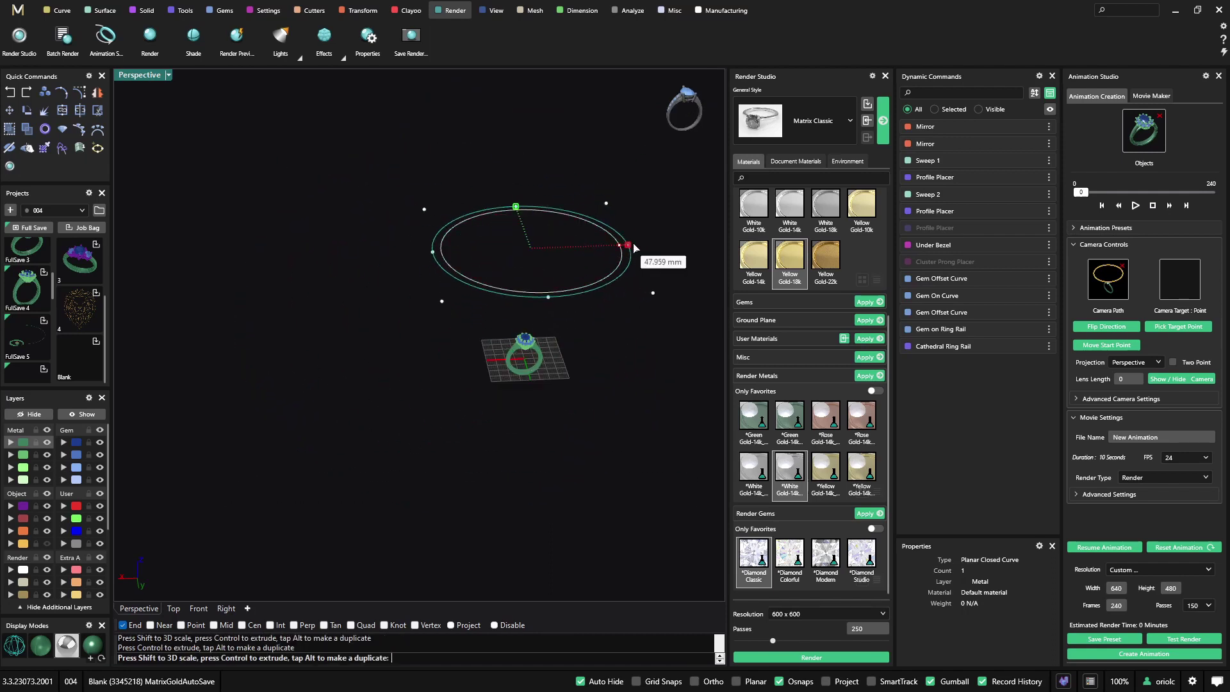
click(1122, 270)
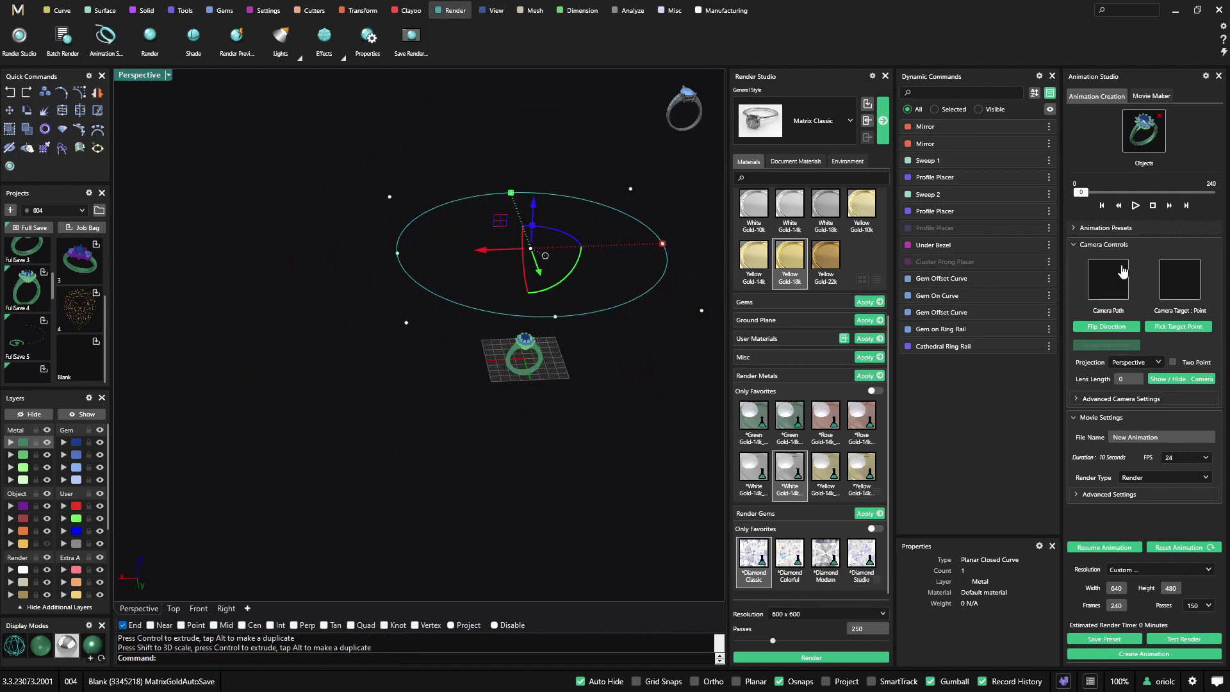
click(659, 291)
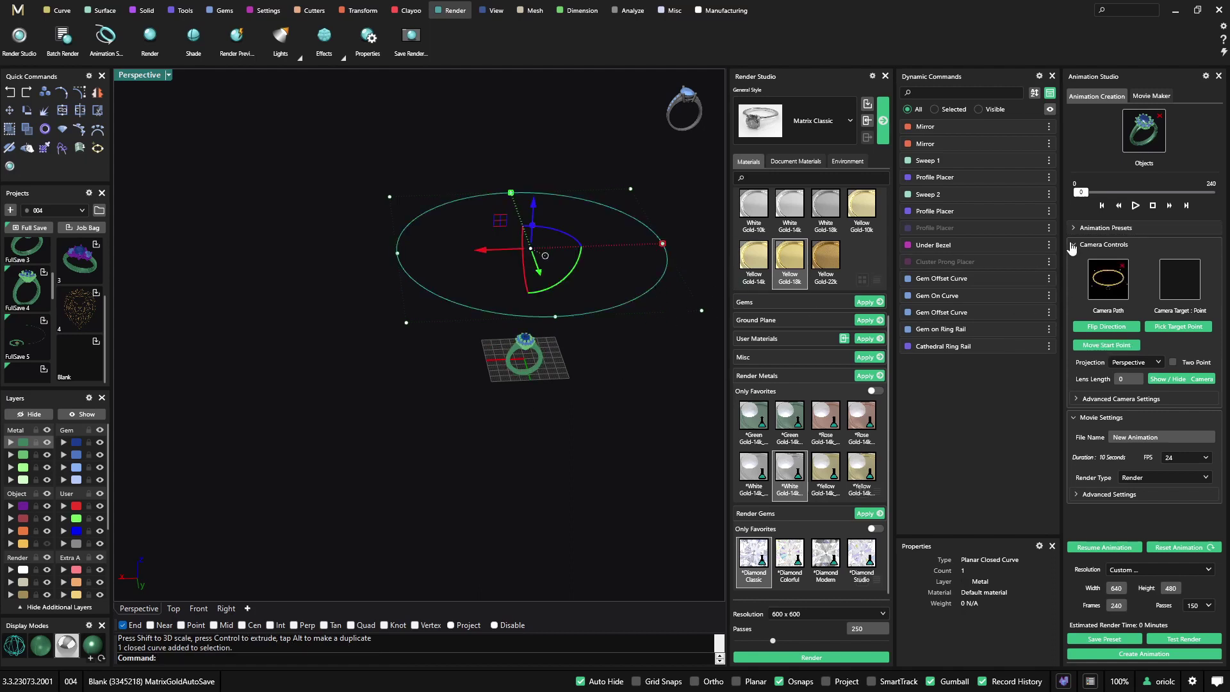
click(1135, 206)
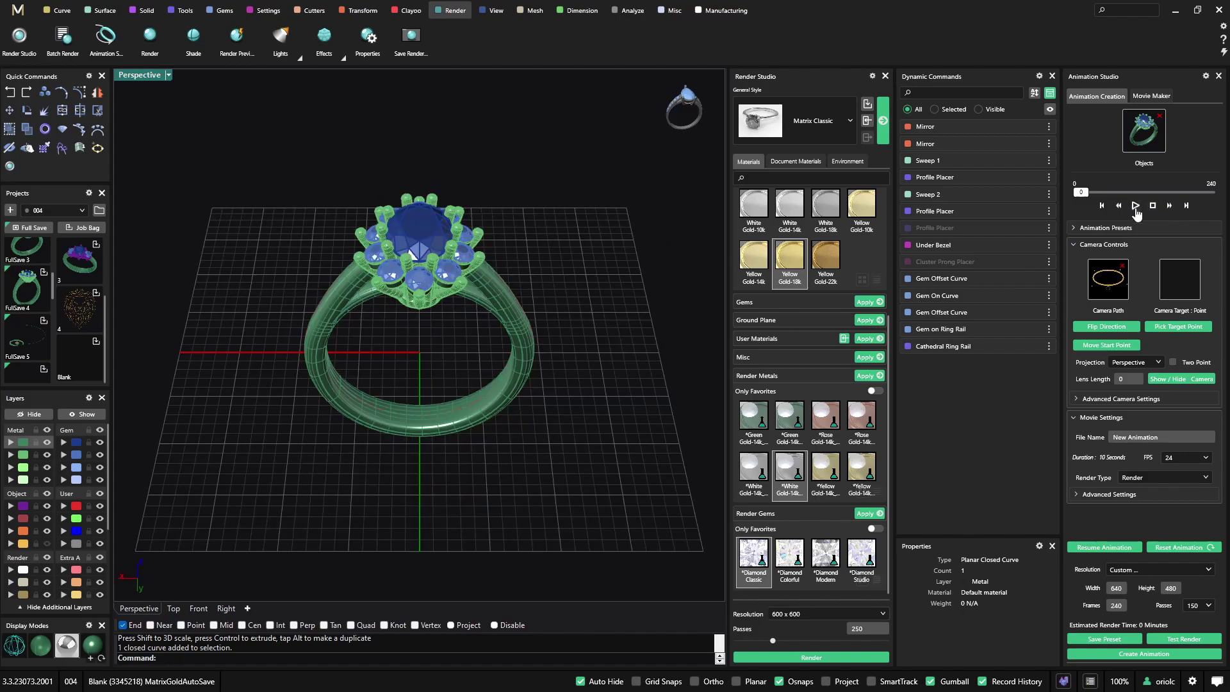
click(1135, 206)
Tilt the path ellipse about 26.6° and reassign it as the camera path.
click(1121, 265)
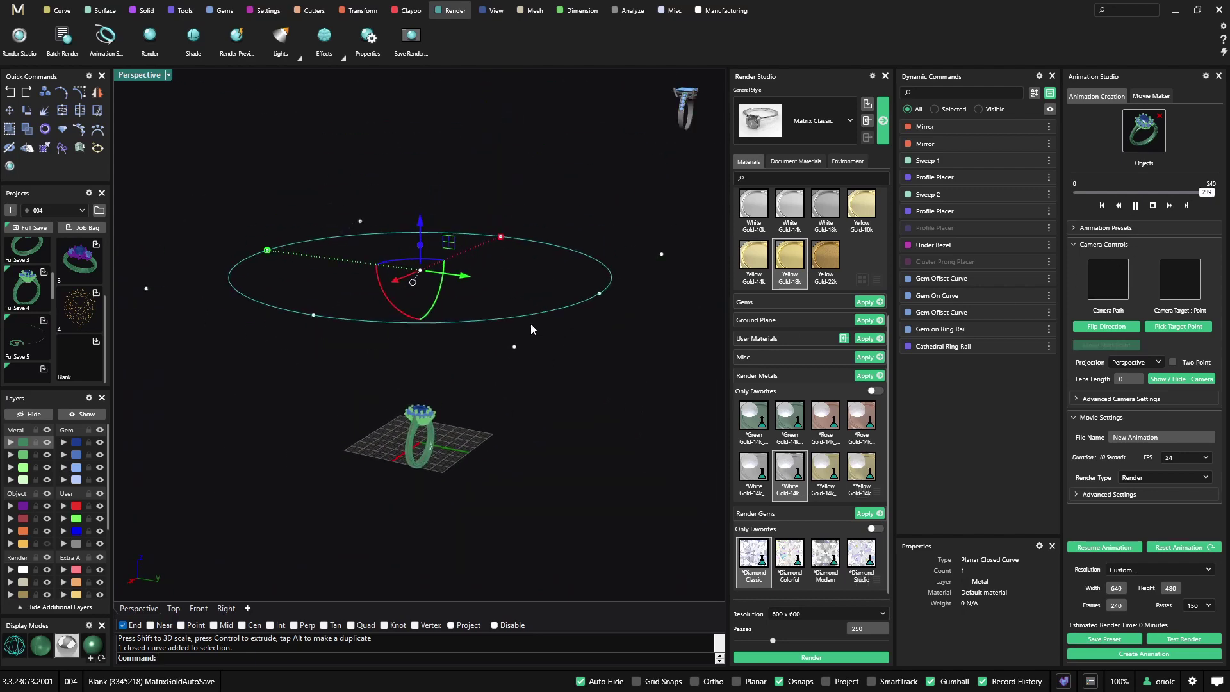
drag(386, 294, 360, 275)
click(1105, 285)
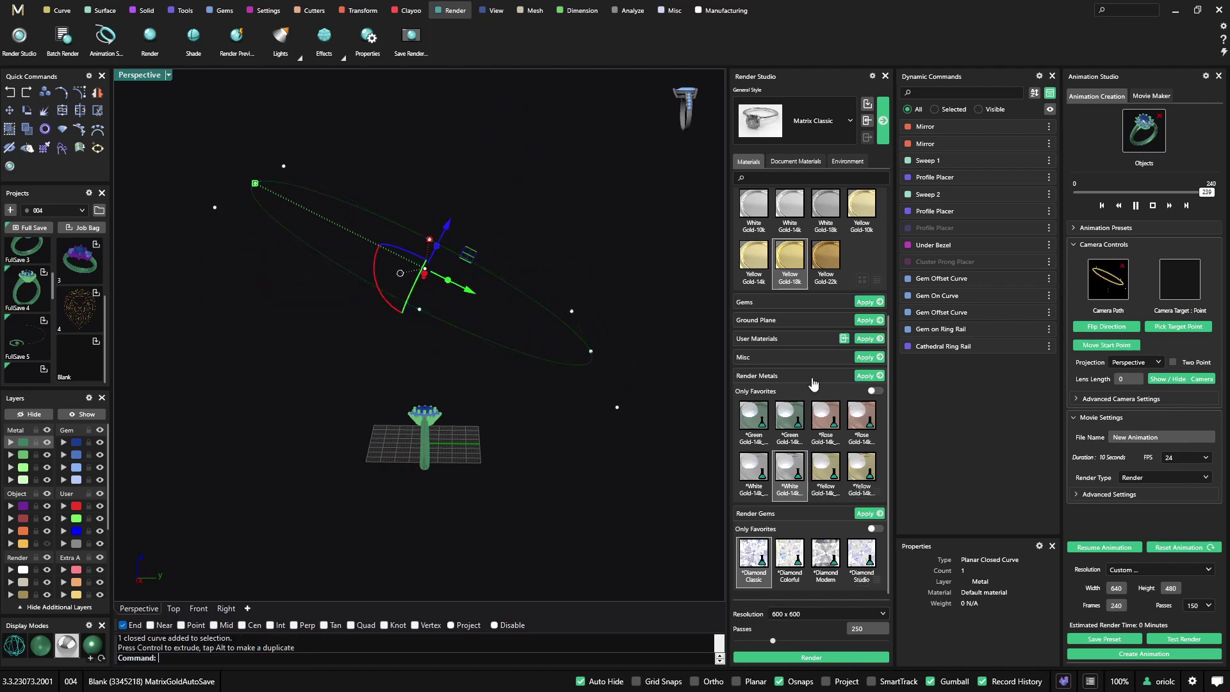
Replay the angled turntable preview through to frame 239.
click(1152, 207)
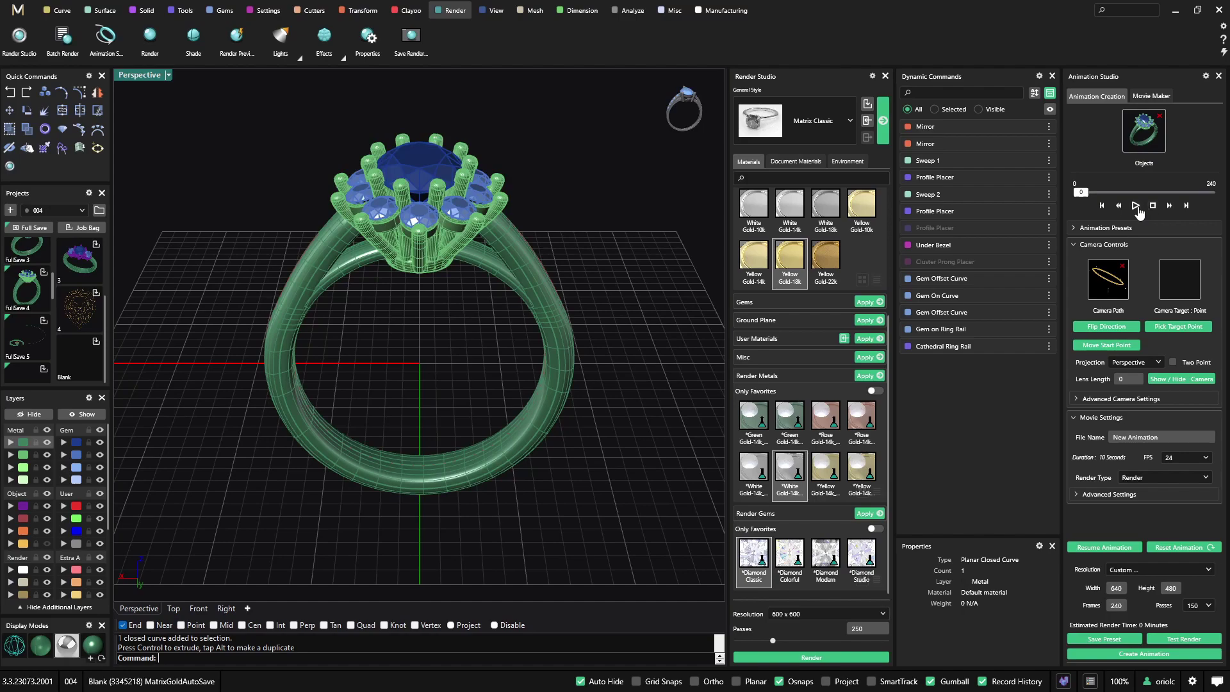
click(1135, 207)
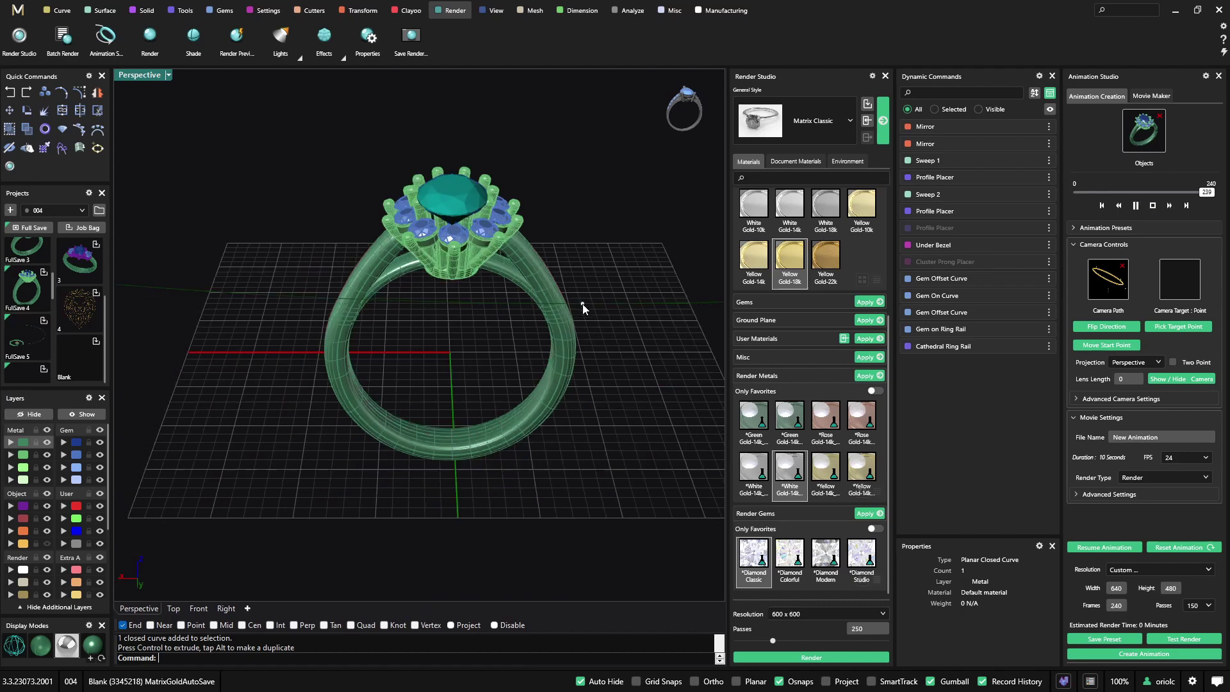
scroll(514, 287, down, 5)
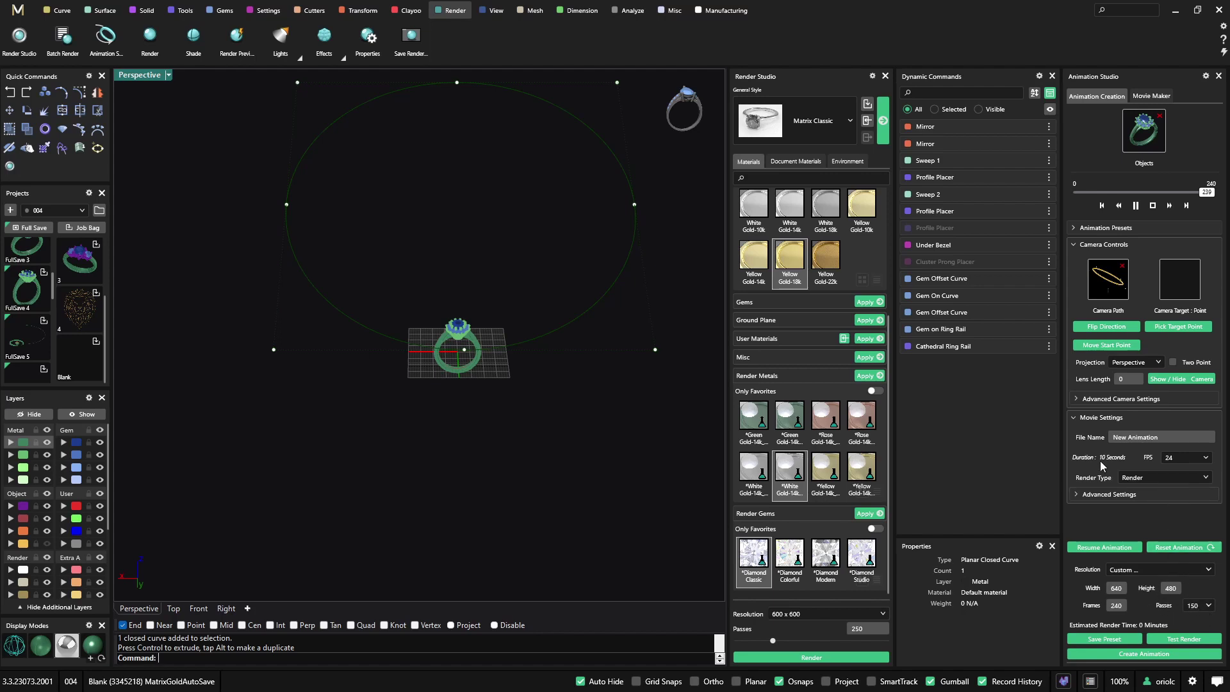
click(1138, 570)
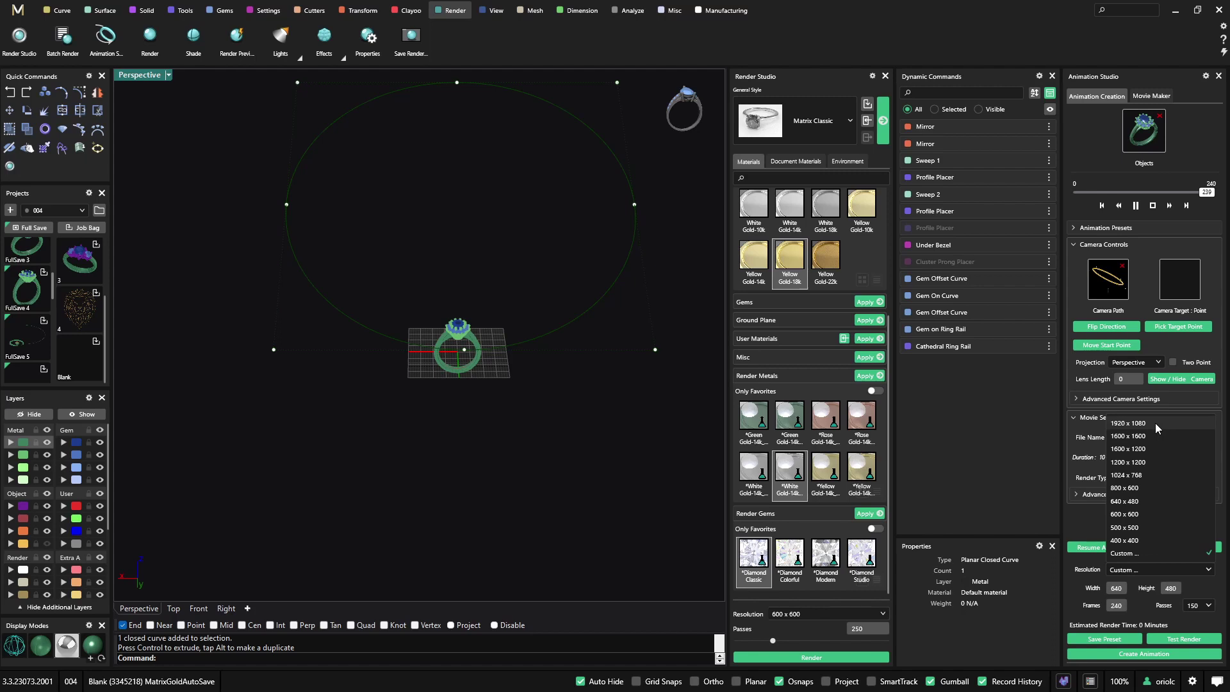
click(1221, 588)
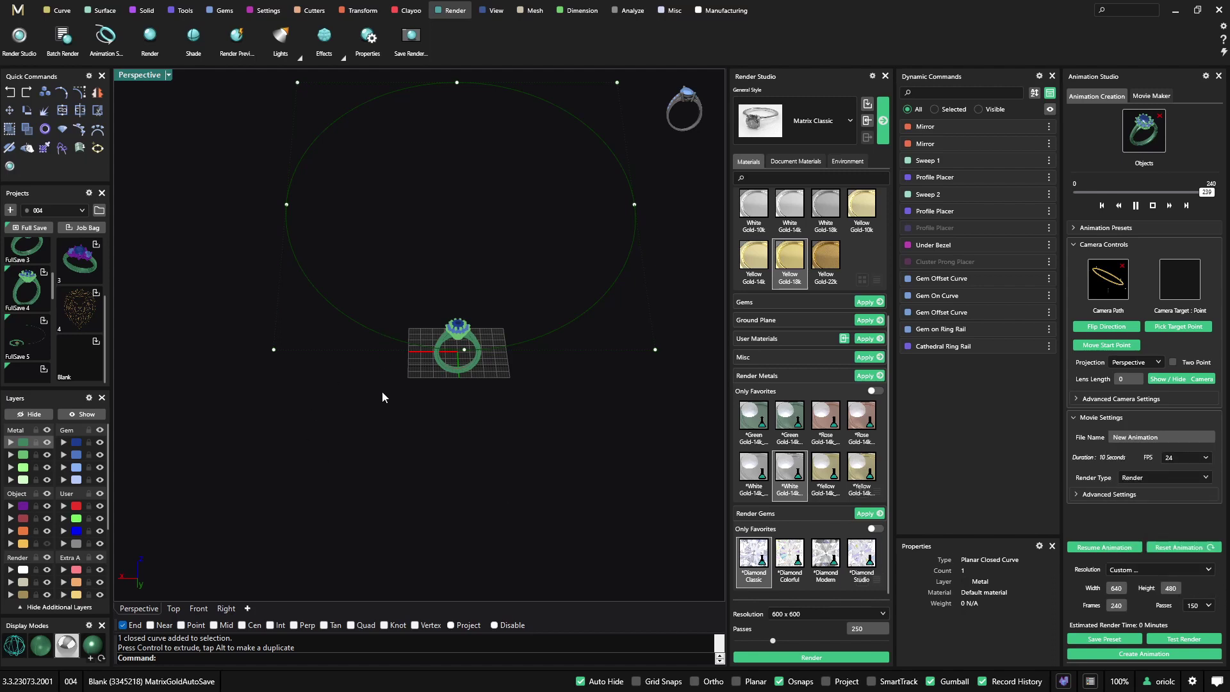
right_drag(452, 439, 529, 332)
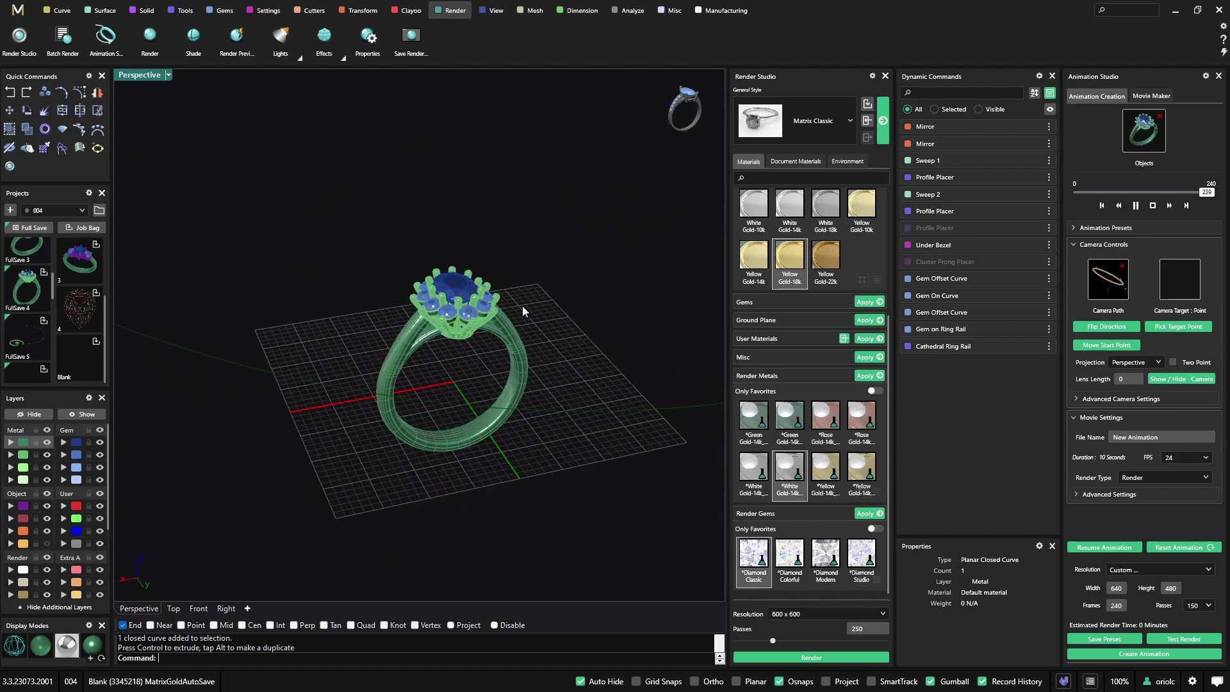